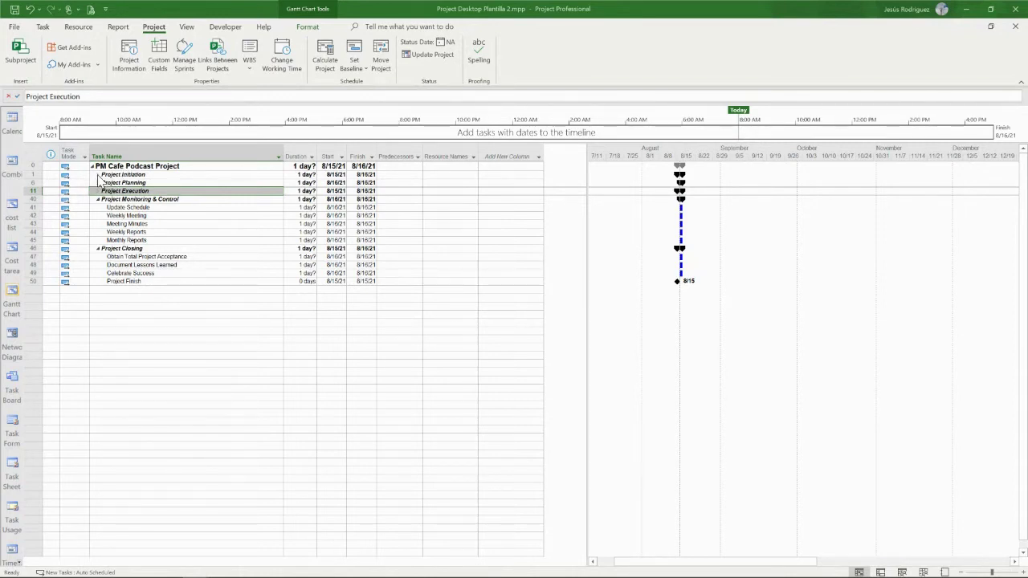
Step: Expand the Project Initiation, Project Planning and Project Execution phases to review all their subtasks in the schedule
{"action": "left_click", "coordinate": [98, 175]}
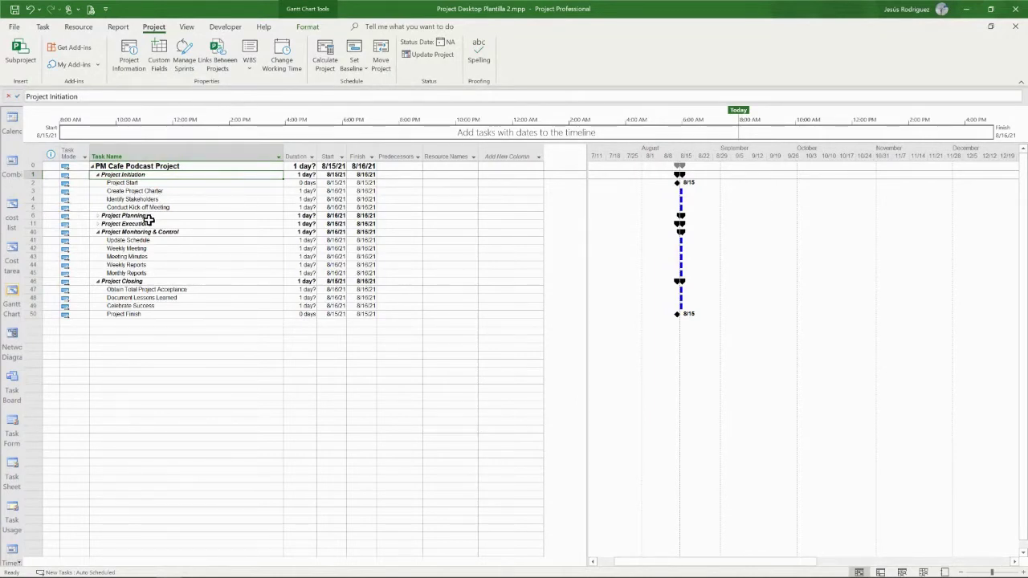
{"action": "left_click", "coordinate": [97, 215]}
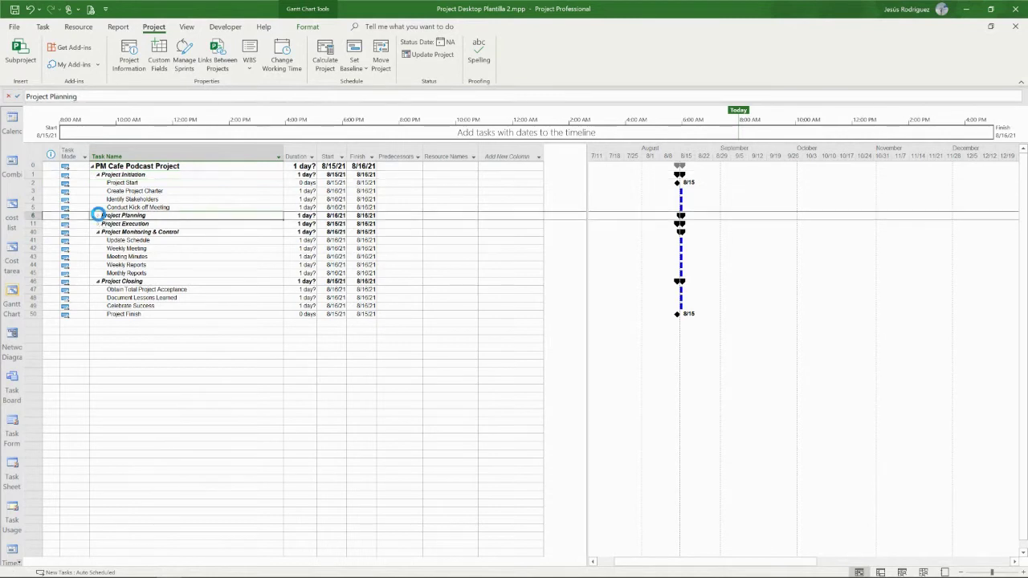
{"action": "left_click", "coordinate": [98, 215]}
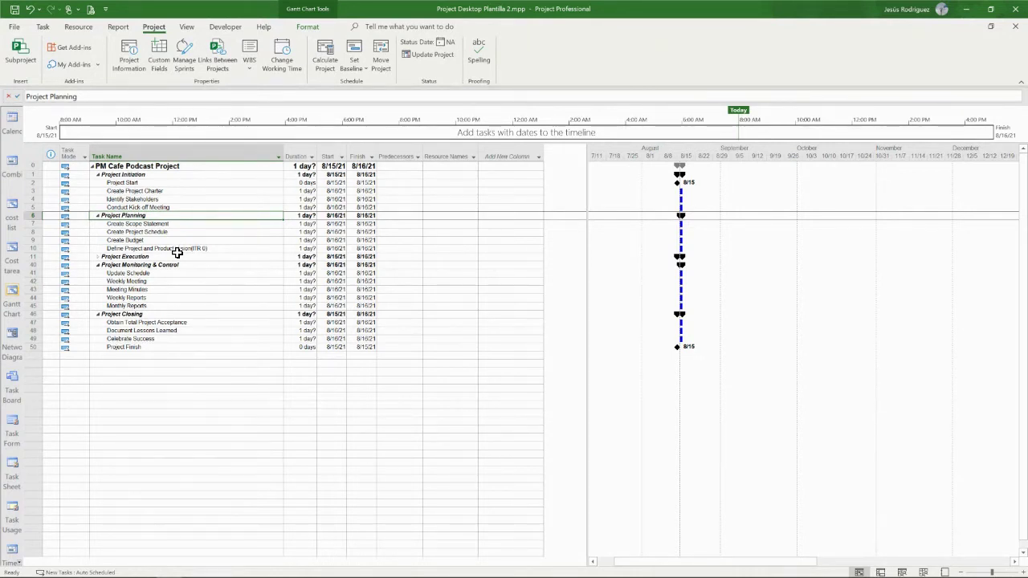
{"action": "left_click", "coordinate": [97, 257]}
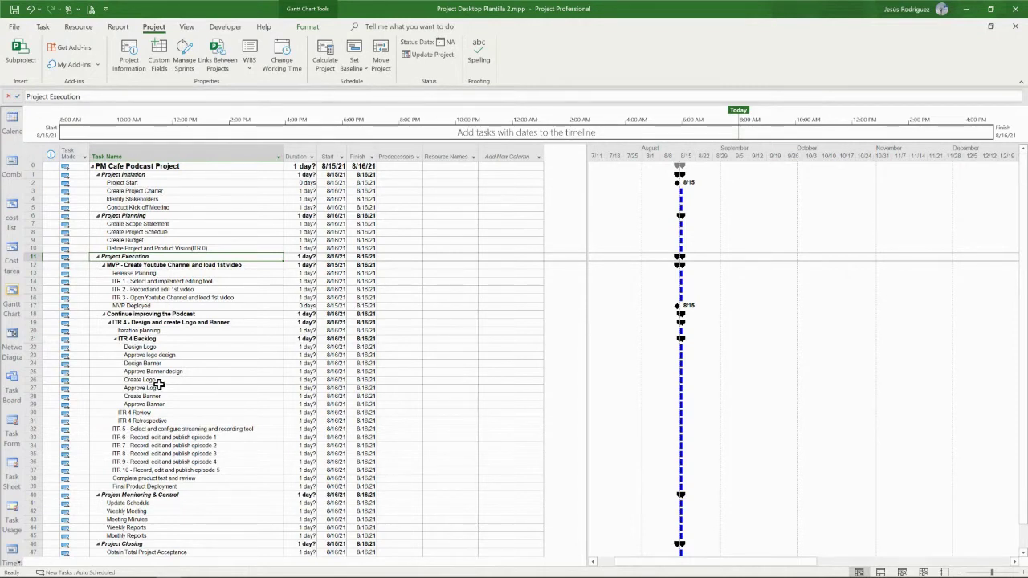
{"action": "scroll", "coordinate": [159, 384], "scroll_direction": "down", "scroll_amount": 1}
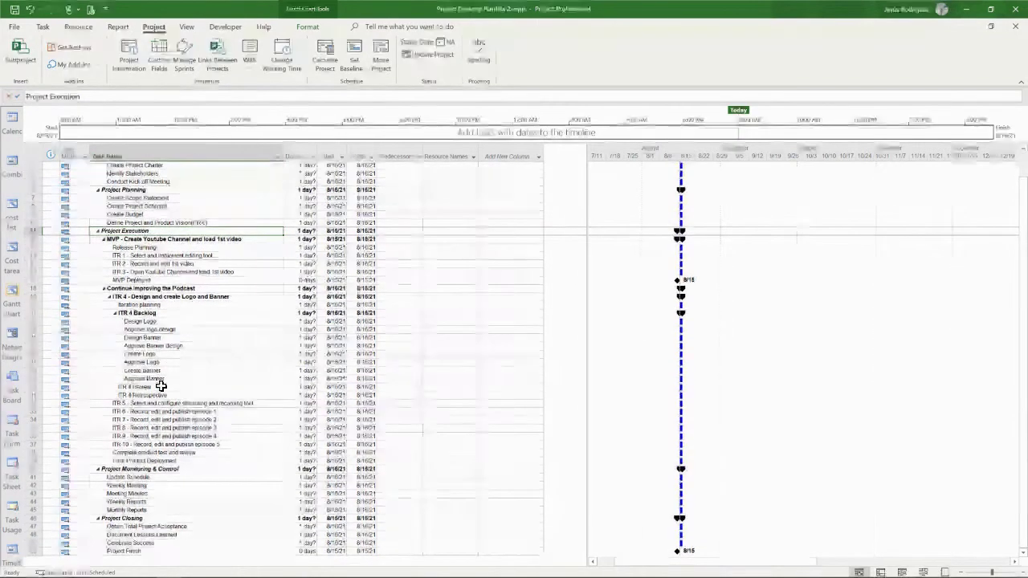
{"action": "scroll", "coordinate": [160, 386], "scroll_direction": "down", "scroll_amount": 1}
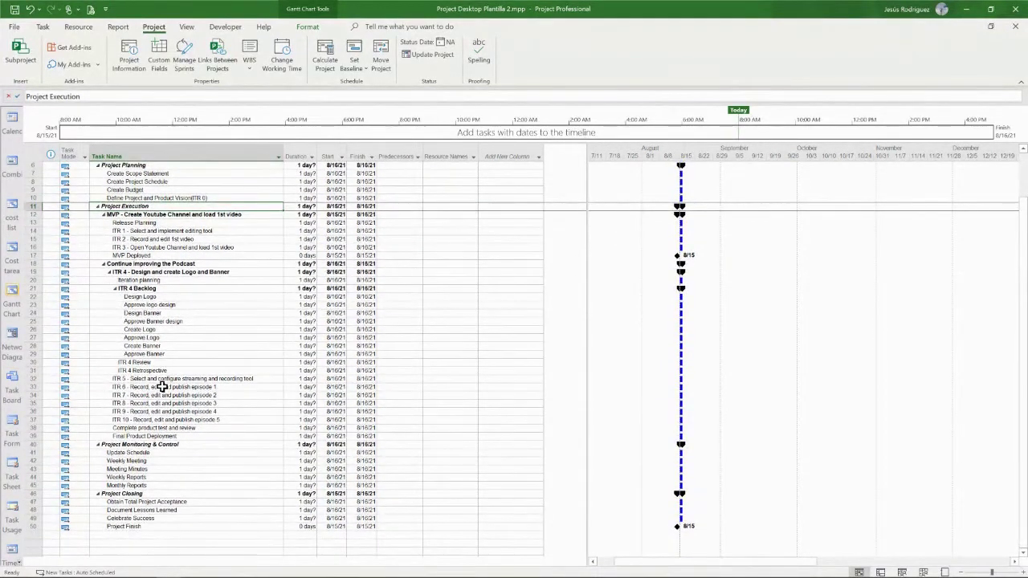
{"action": "scroll", "coordinate": [160, 386], "scroll_direction": "down", "scroll_amount": 2}
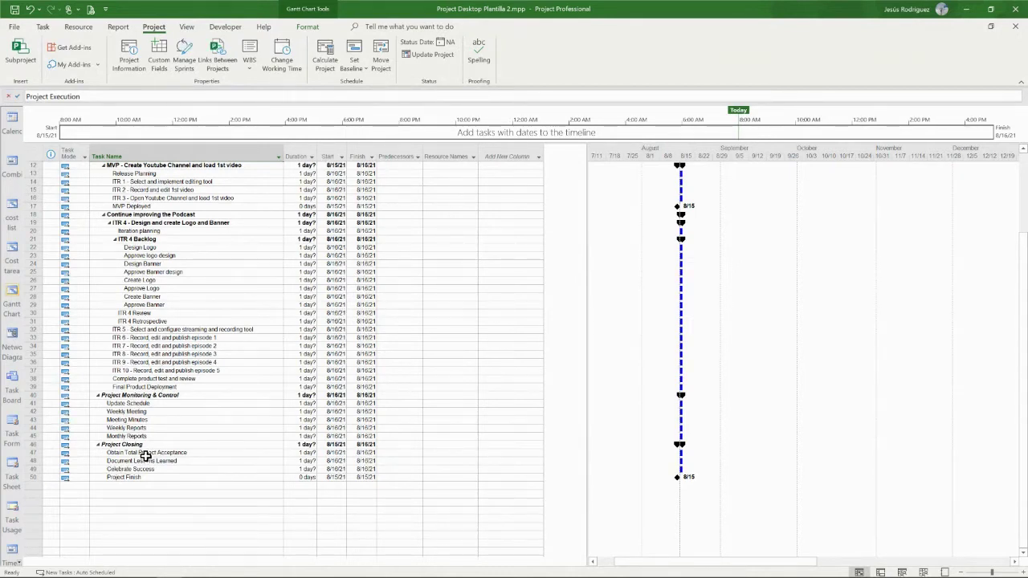
{"action": "scroll", "coordinate": [146, 455], "scroll_direction": "up", "scroll_amount": 4}
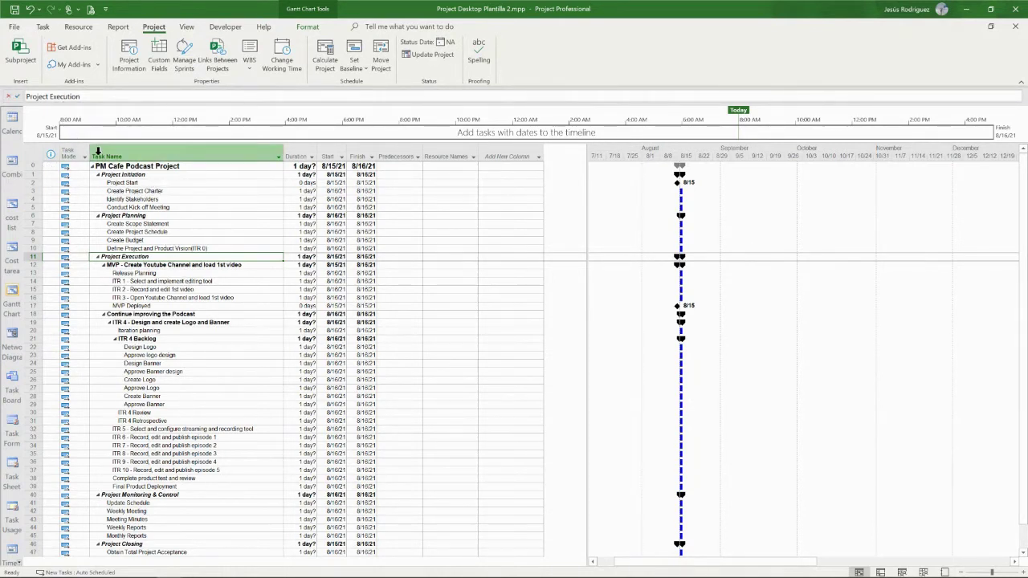
Step: Examine the options and templates offered for creating a new project, and return to the open schedule
{"action": "left_click", "coordinate": [14, 27]}
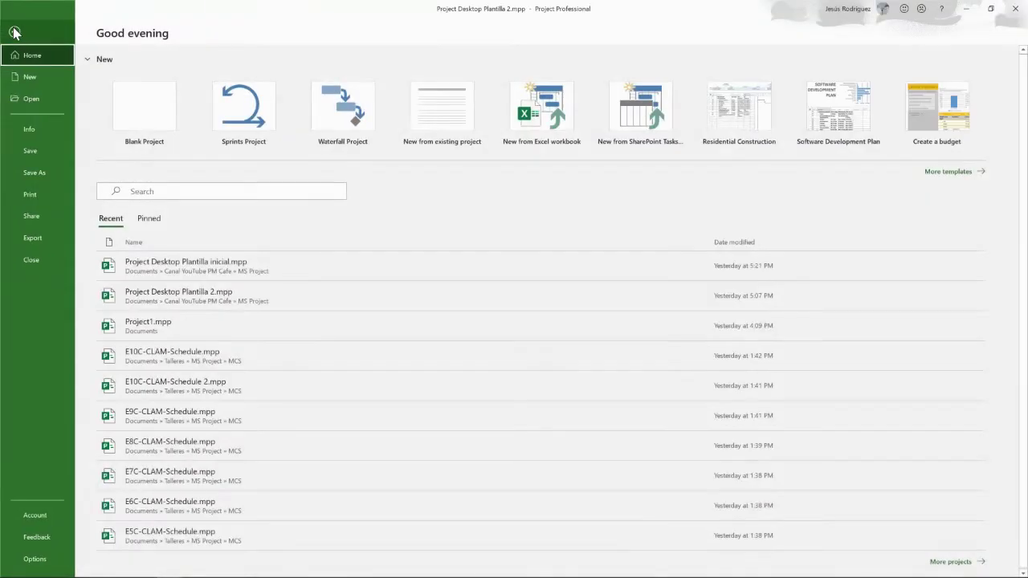
{"action": "left_click", "coordinate": [32, 80]}
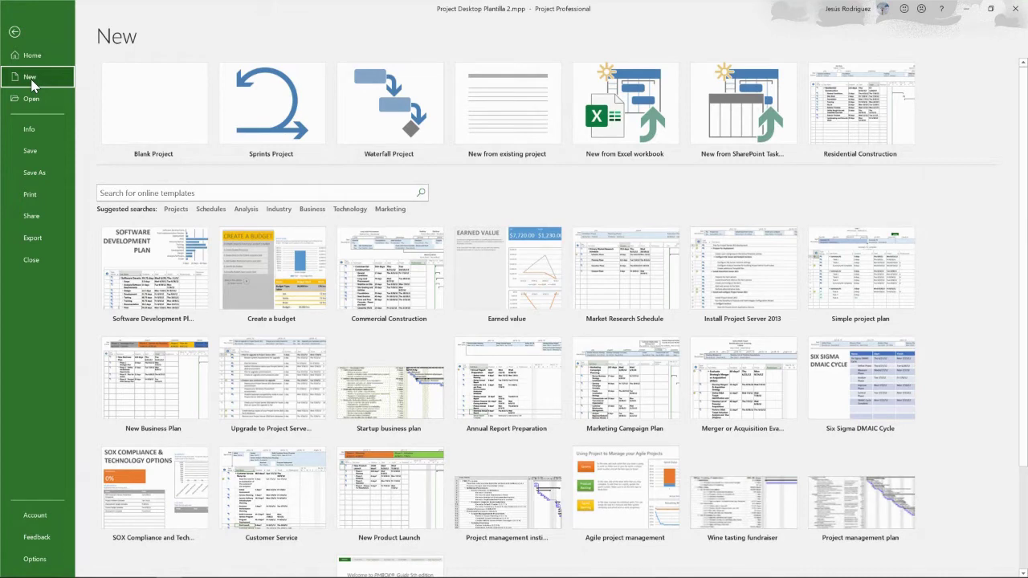
{"action": "left_click", "coordinate": [15, 34]}
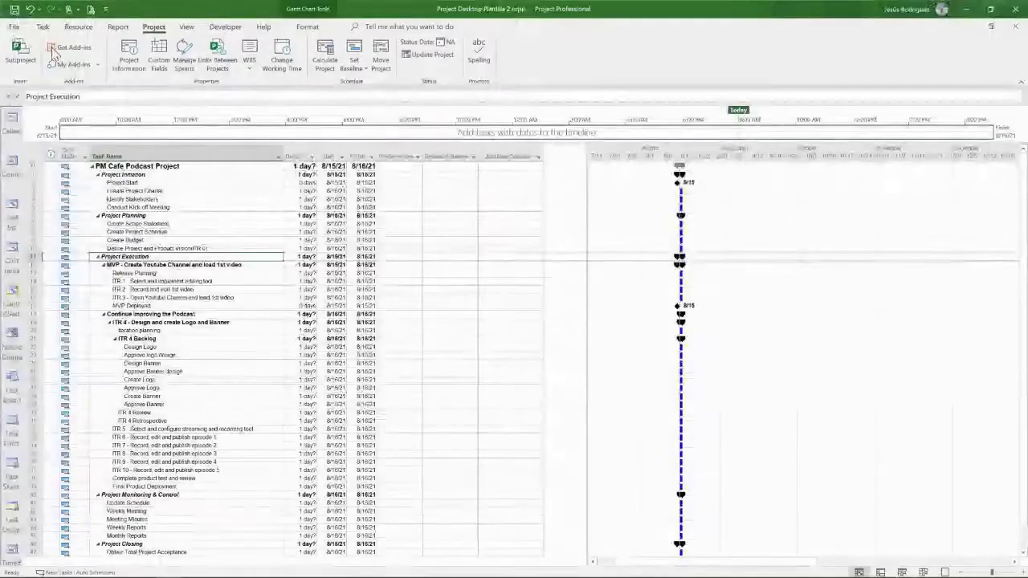
{"action": "left_click", "coordinate": [15, 28]}
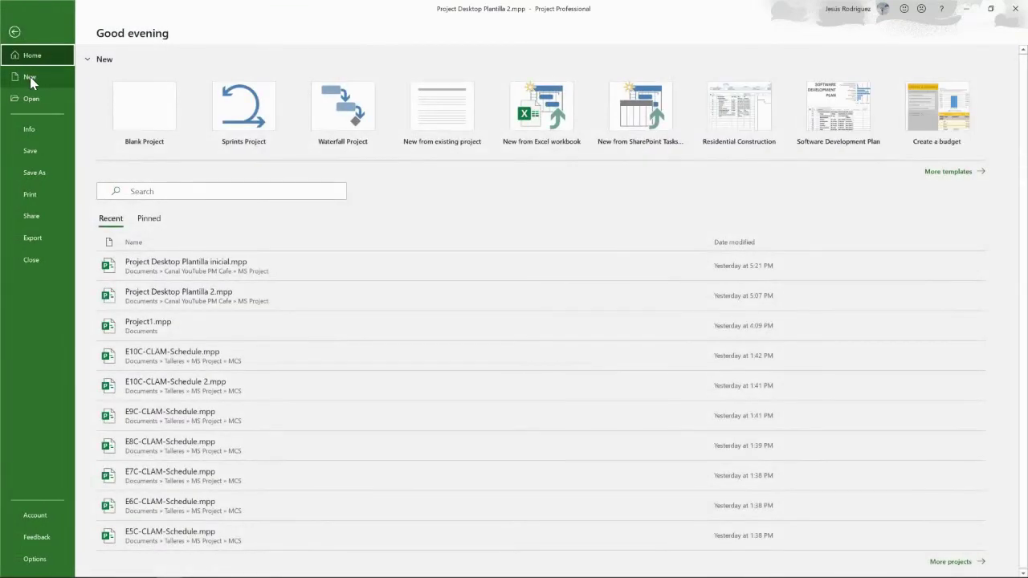
{"action": "left_click", "coordinate": [30, 77]}
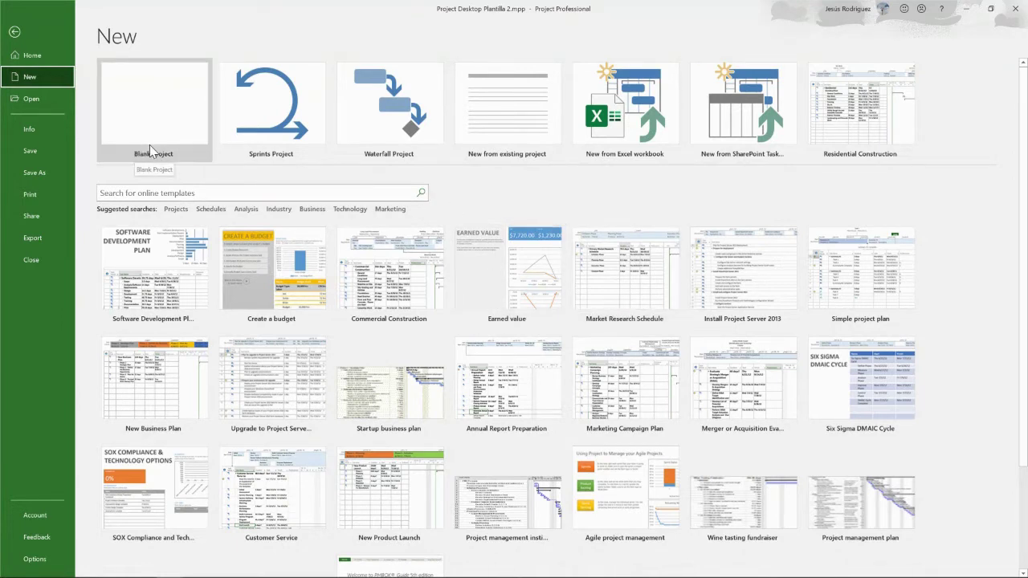
{"action": "left_click", "coordinate": [15, 32]}
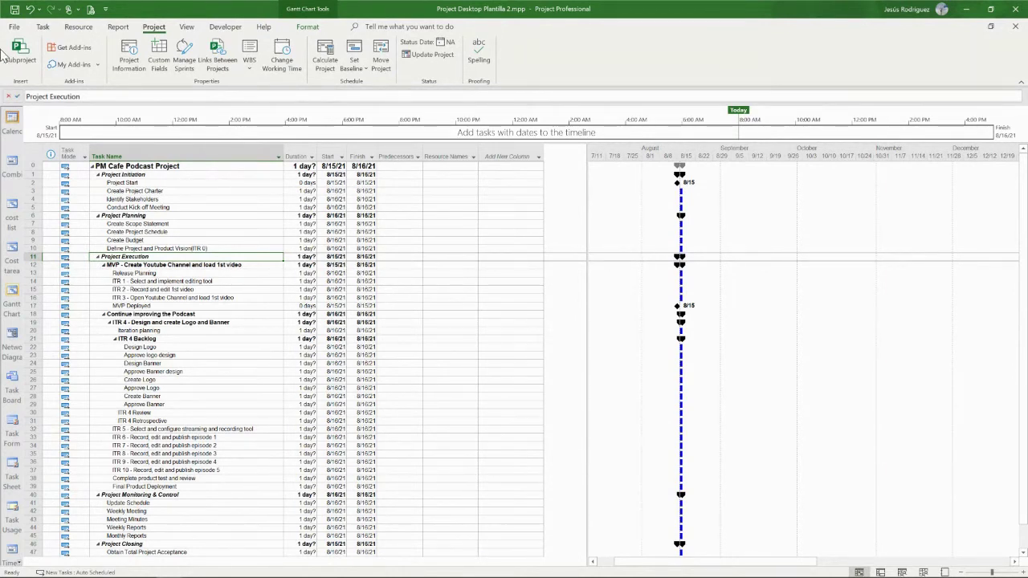
Step: Enter the author's full name and the company PM Cafe in the project file's advanced properties
{"action": "left_click", "coordinate": [14, 29]}
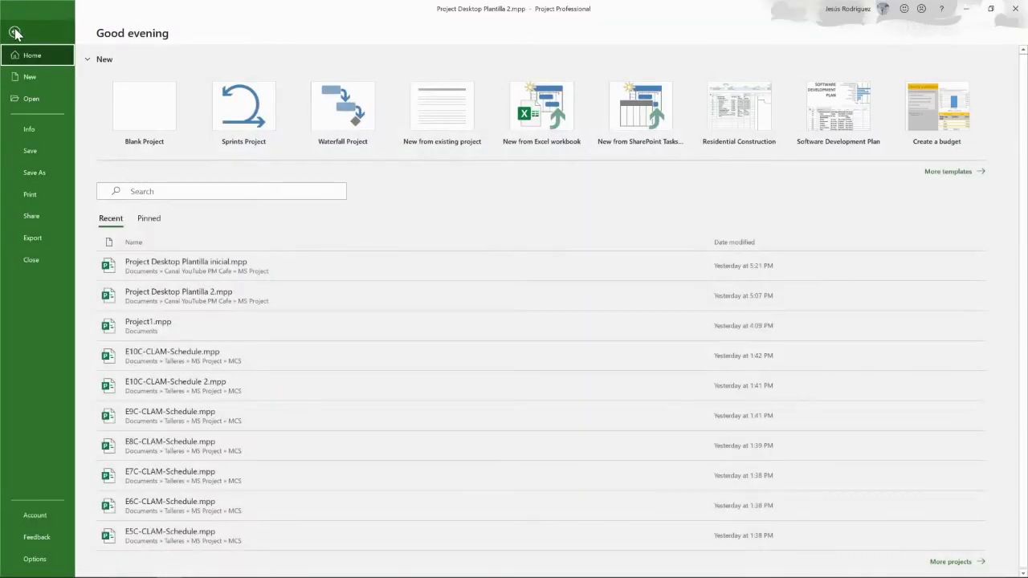
{"action": "left_click", "coordinate": [31, 131]}
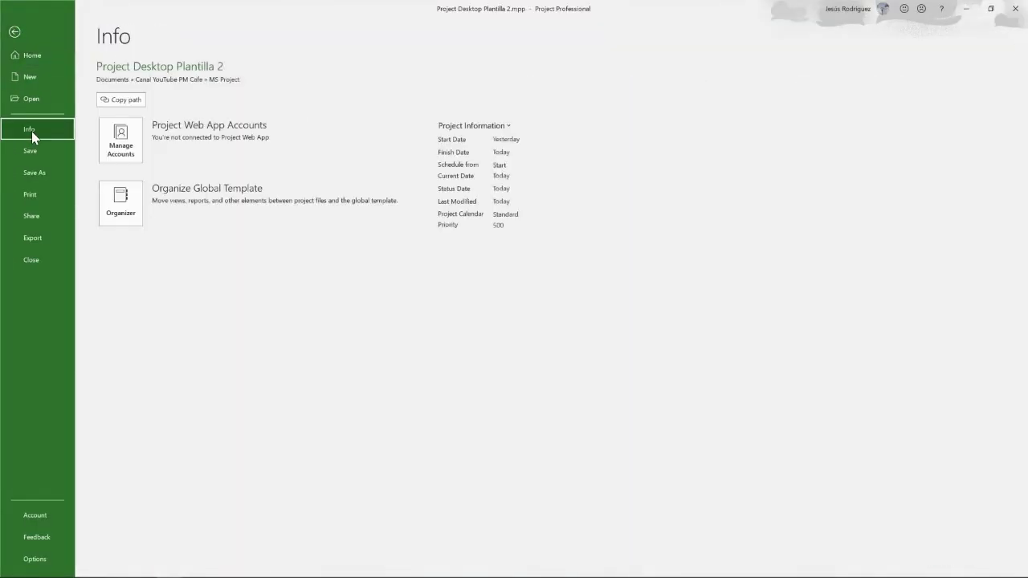
{"action": "left_click", "coordinate": [506, 126]}
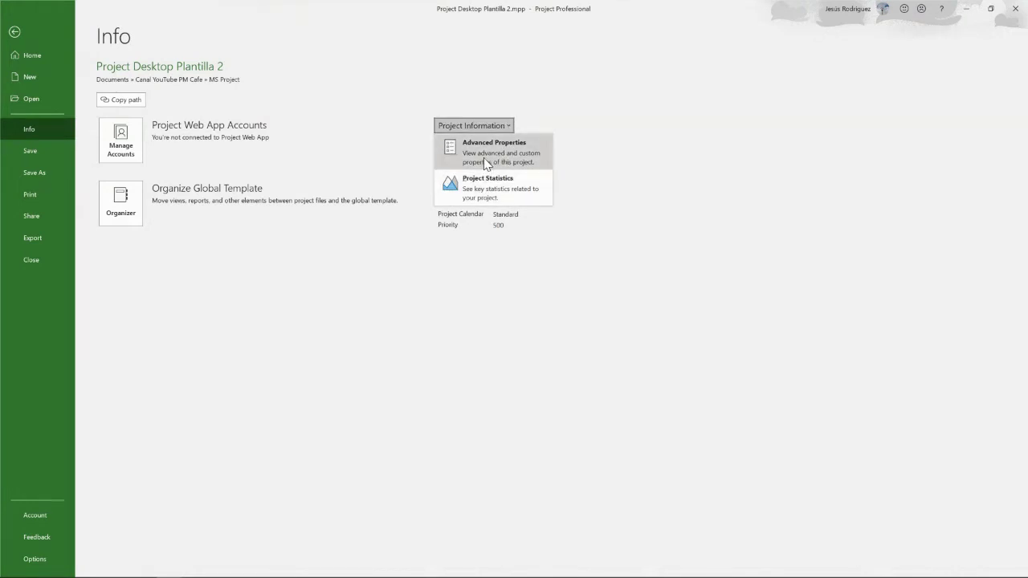
{"action": "left_click", "coordinate": [486, 160]}
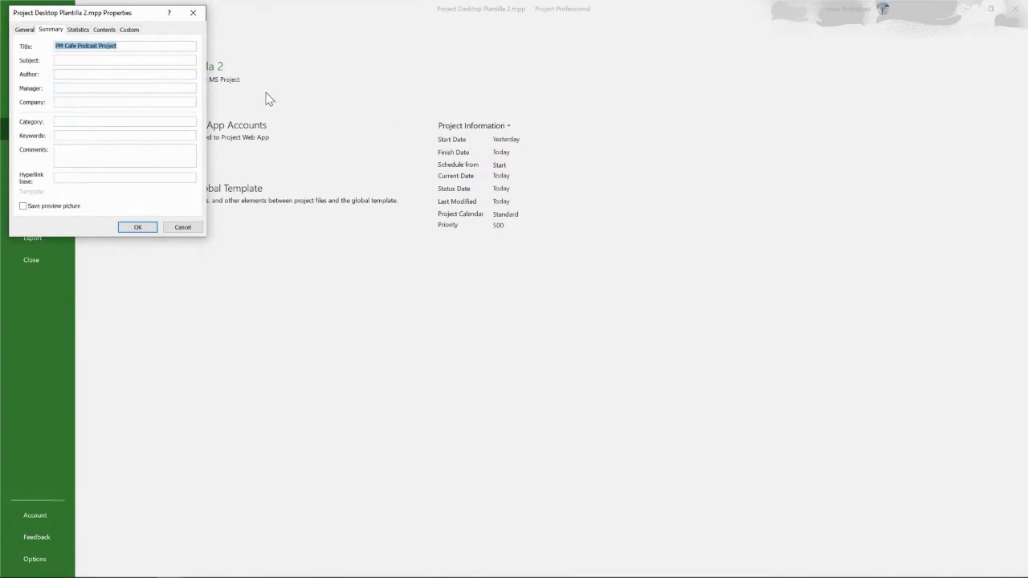
{"action": "left_click", "coordinate": [98, 60]}
{"action": "left_click", "coordinate": [98, 77]}
{"action": "type", "text": "Jesus Rodriguez"}
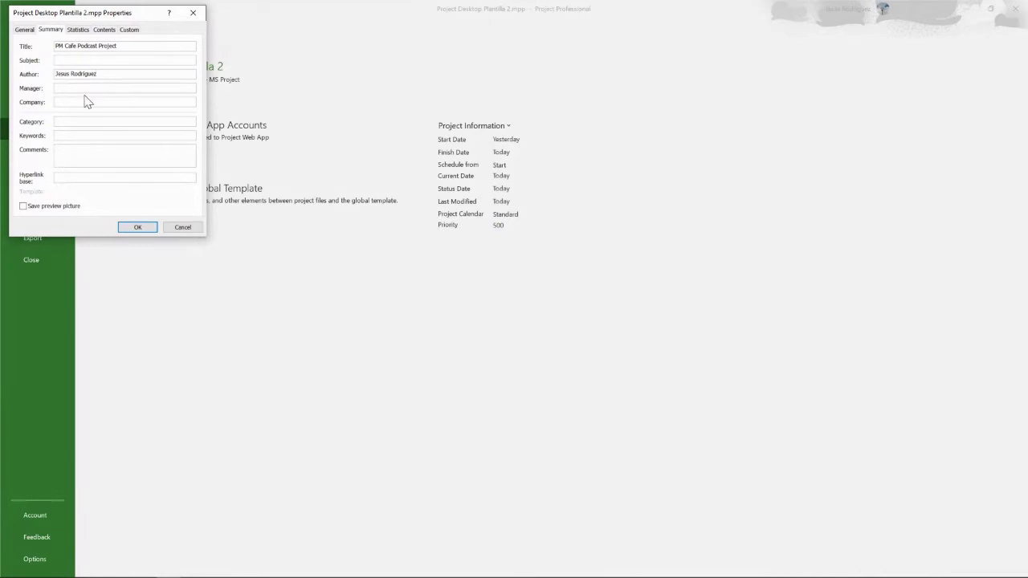
{"action": "left_click", "coordinate": [86, 102]}
{"action": "type", "text": "PM Cafe"}
{"action": "left_click", "coordinate": [138, 227]}
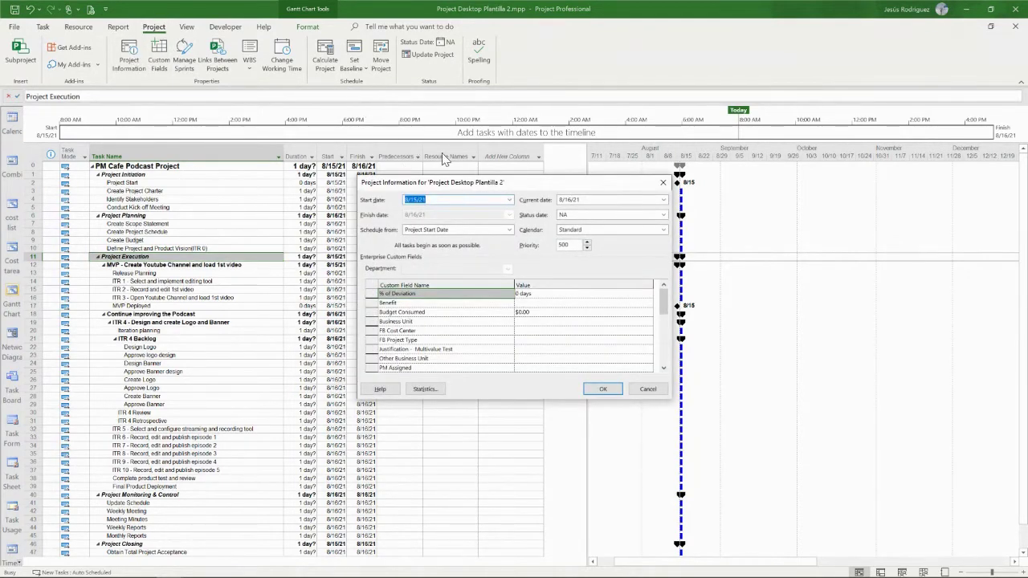
Step: In the project information, set the project to schedule from Project Start Date
{"action": "left_click_drag", "start_coordinate": [522, 179], "coordinate": [434, 153]}
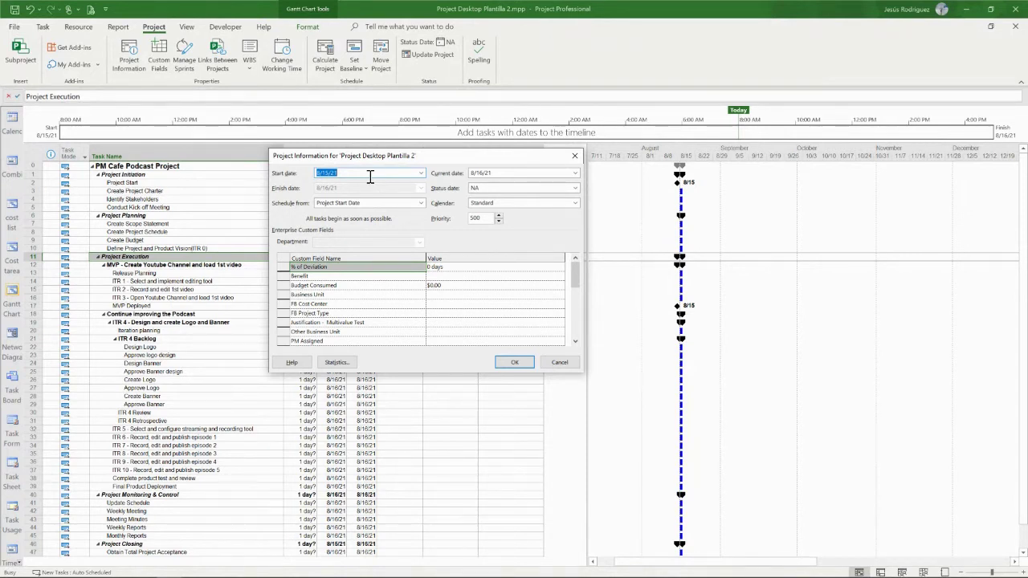
{"action": "left_click", "coordinate": [420, 205]}
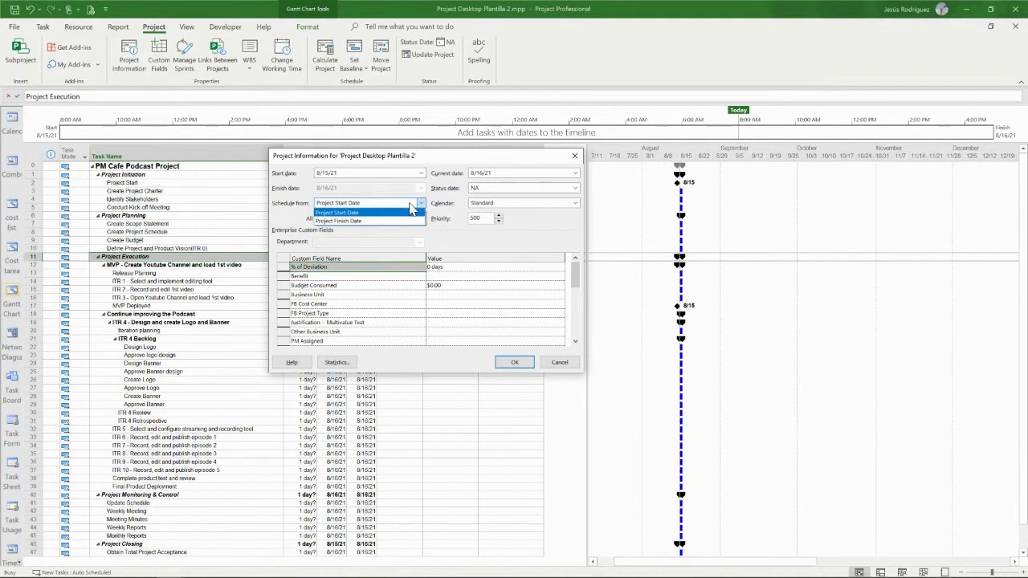
{"action": "left_click", "coordinate": [350, 213]}
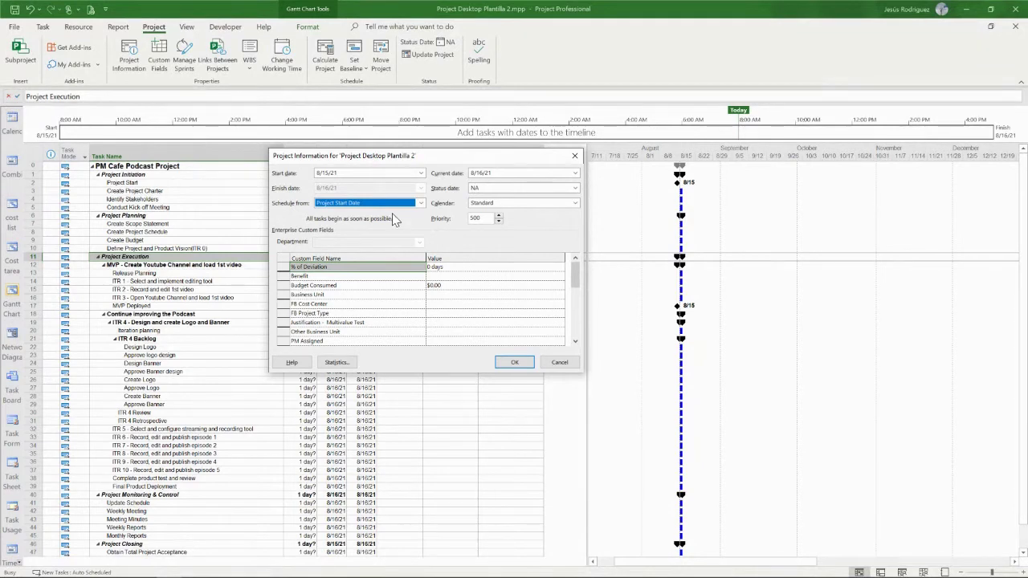
Step: Try scheduling the project from Project Finish Date and switch back to Project Start Date
{"action": "left_click", "coordinate": [420, 203]}
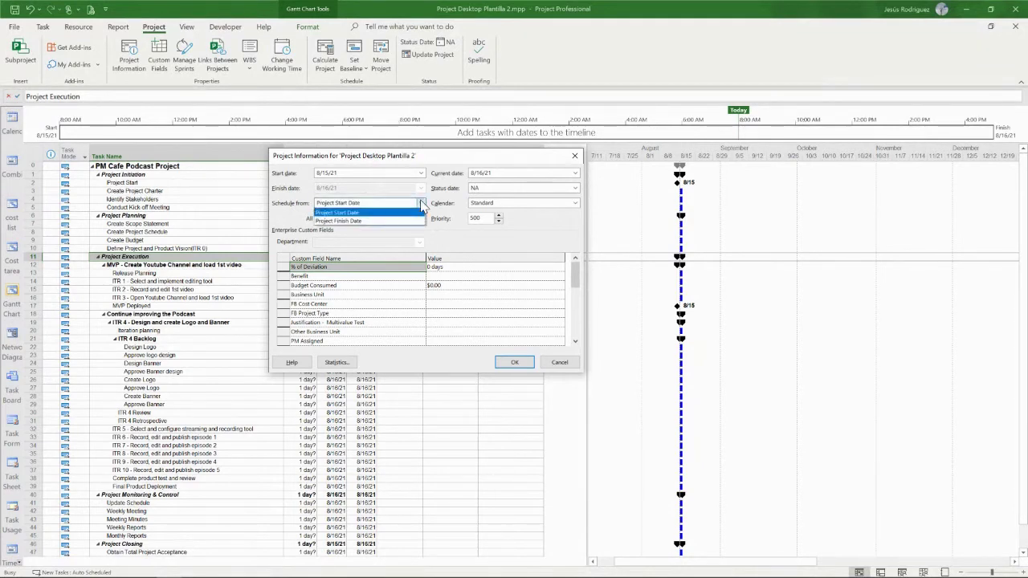
{"action": "left_click", "coordinate": [350, 221]}
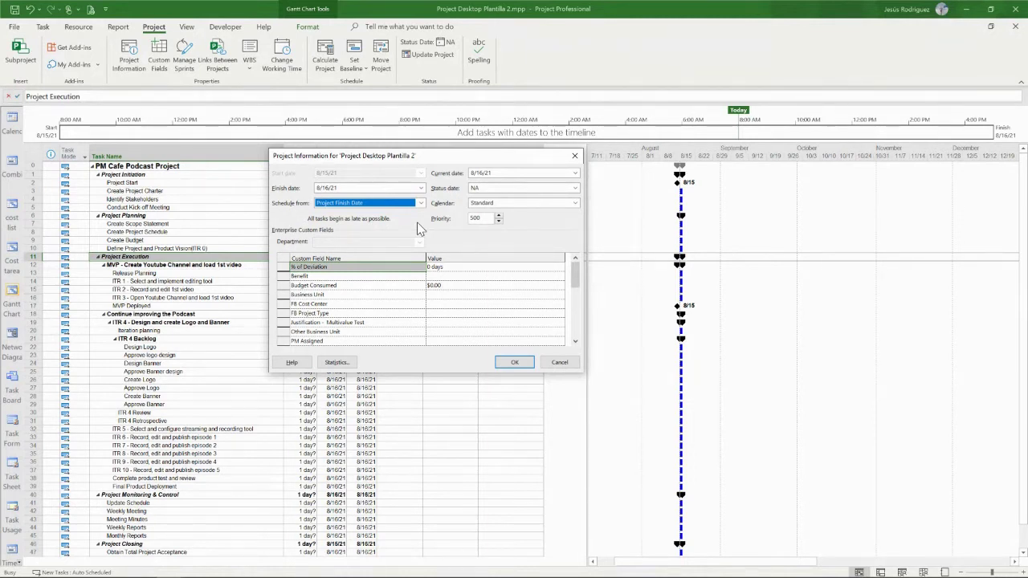
{"action": "left_click", "coordinate": [420, 203]}
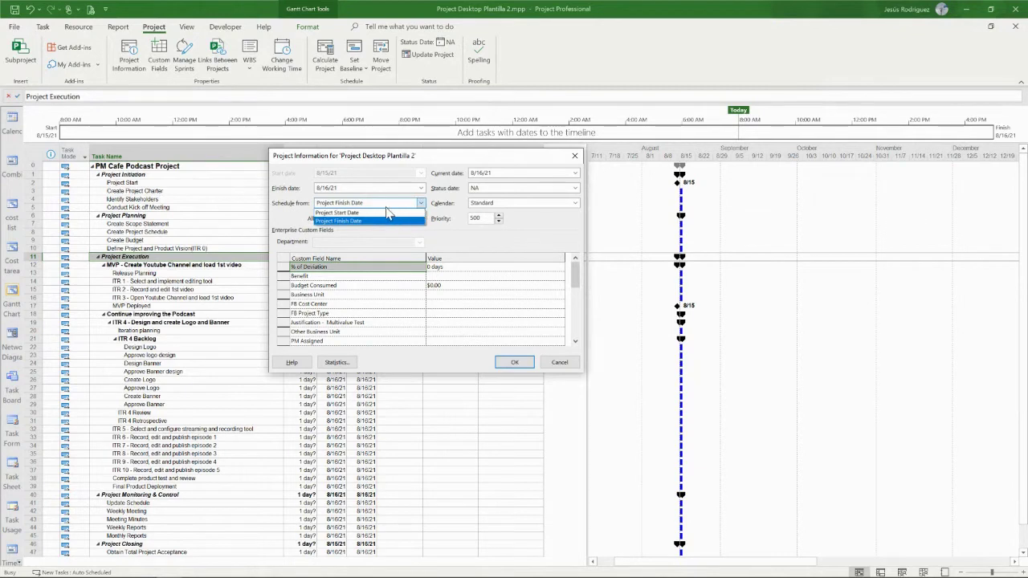
{"action": "left_click", "coordinate": [338, 214]}
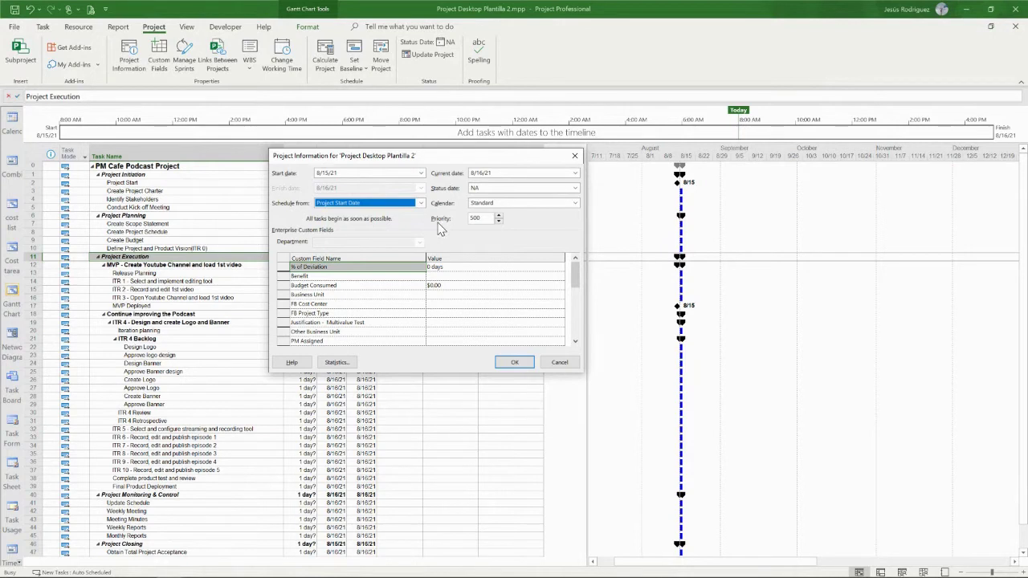
Step: Choose the Standard project calendar, set the status date to 8/16/2021, and apply the project information
{"action": "left_click", "coordinate": [577, 204]}
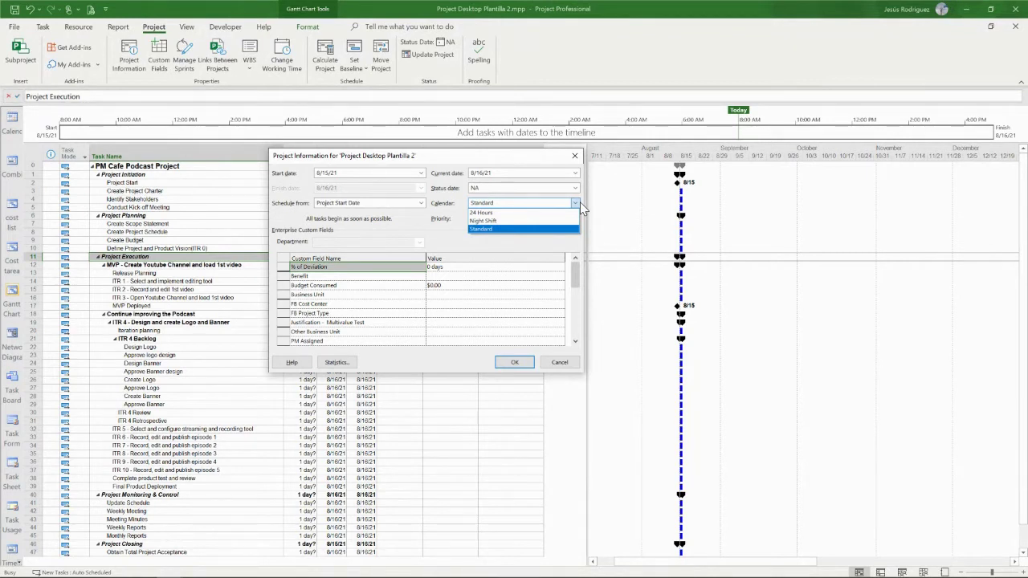
{"action": "left_click", "coordinate": [486, 230]}
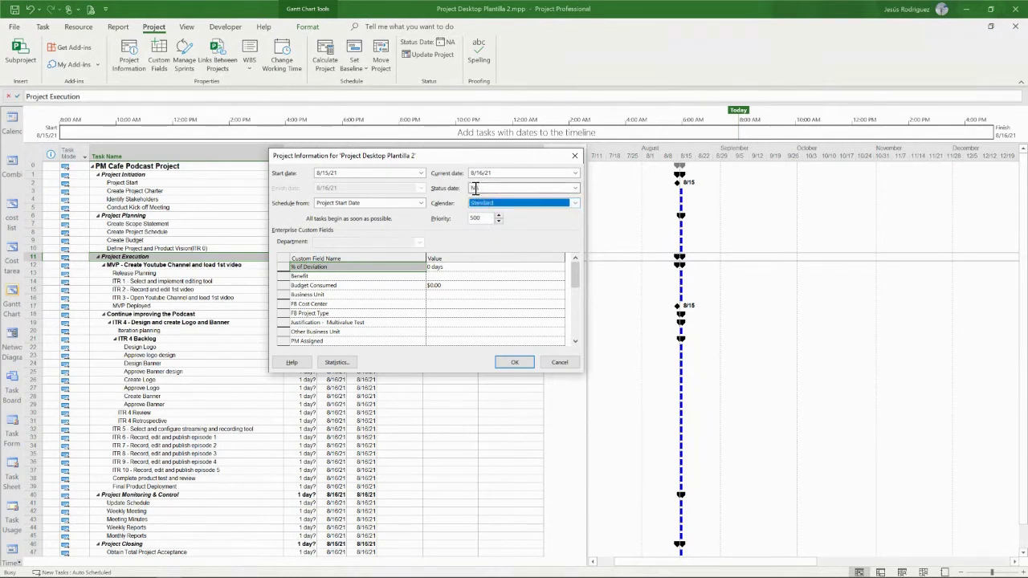
{"action": "left_click", "coordinate": [575, 188]}
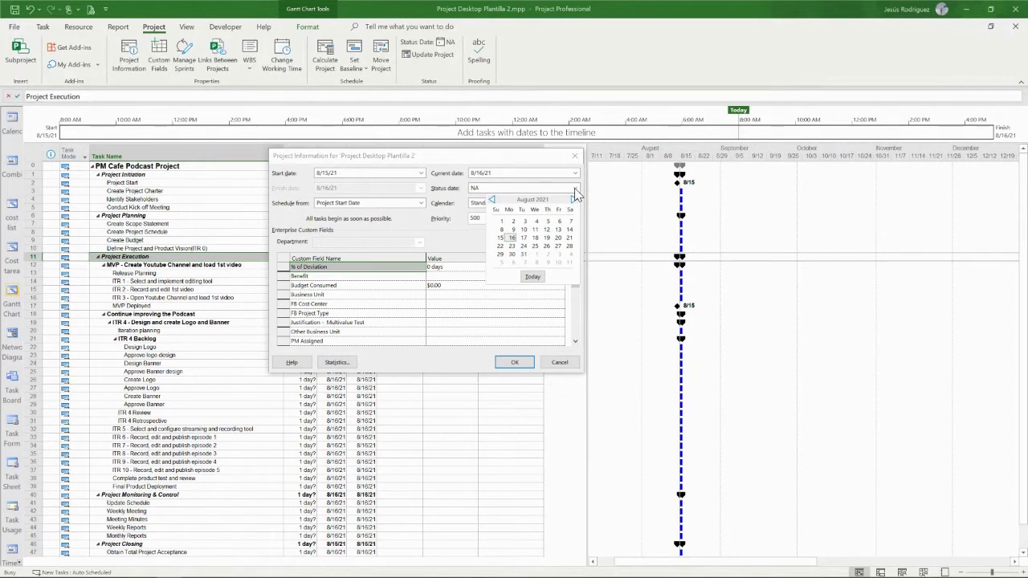
{"action": "left_click", "coordinate": [509, 239]}
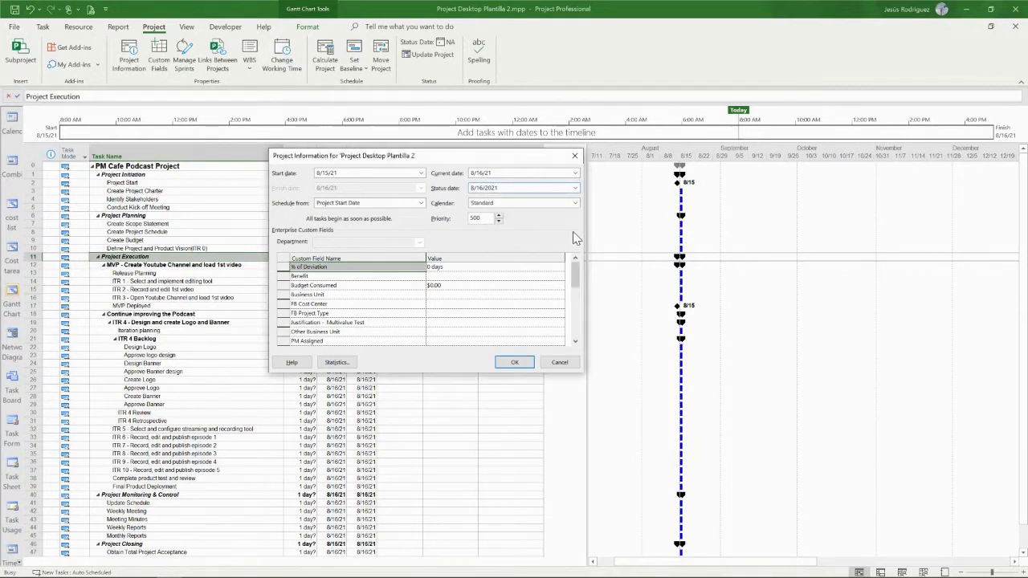
{"action": "left_click", "coordinate": [514, 362]}
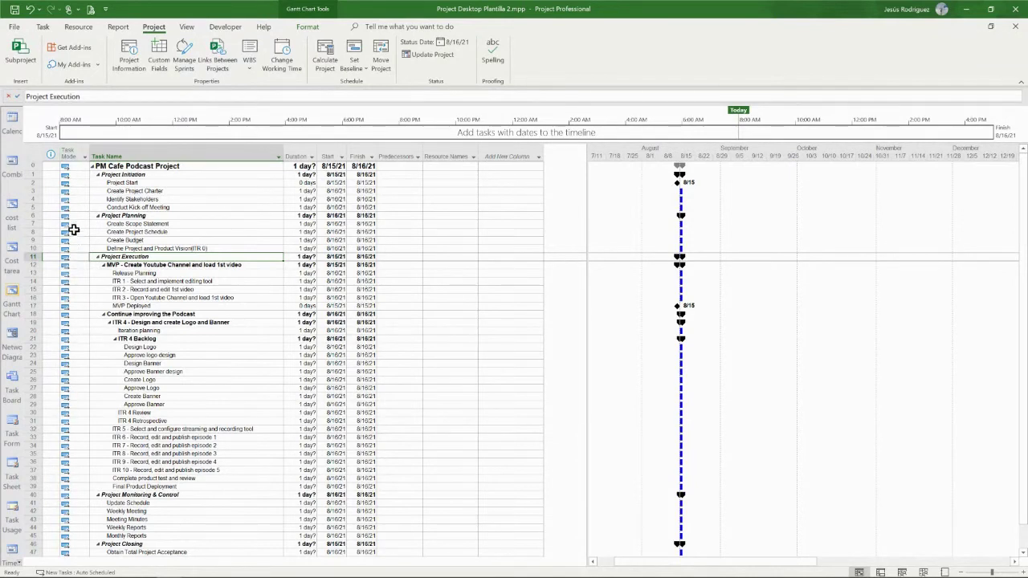
Step: Set the task mode of Create Project Charter to Auto Scheduled
{"action": "left_click", "coordinate": [71, 191]}
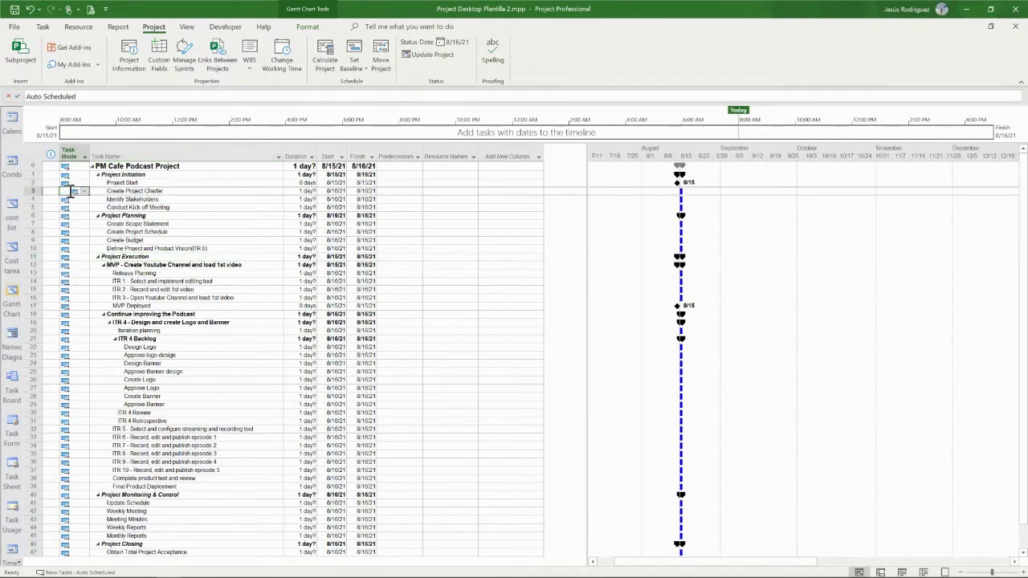
{"action": "left_click", "coordinate": [84, 192]}
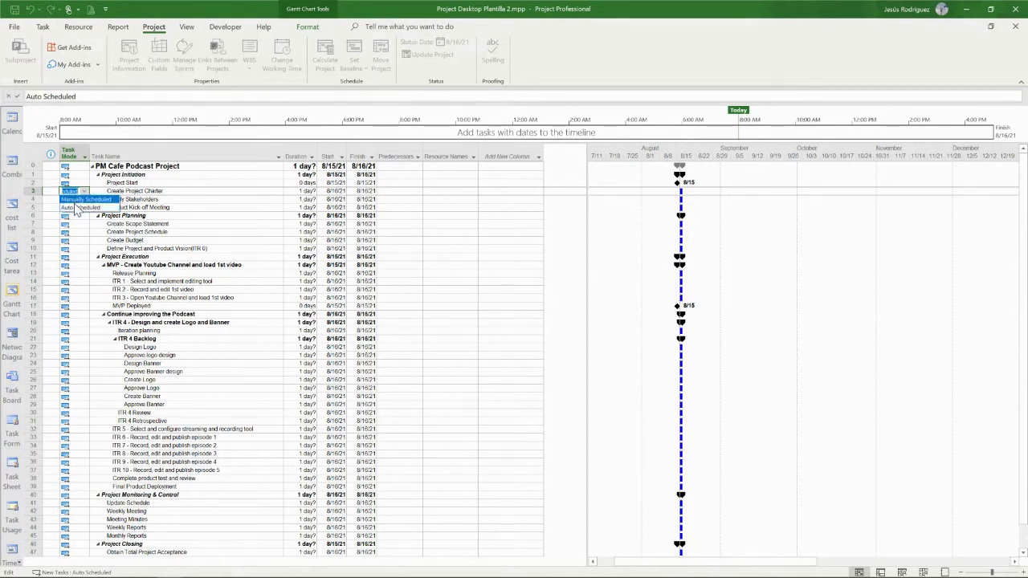
{"action": "left_click", "coordinate": [77, 208]}
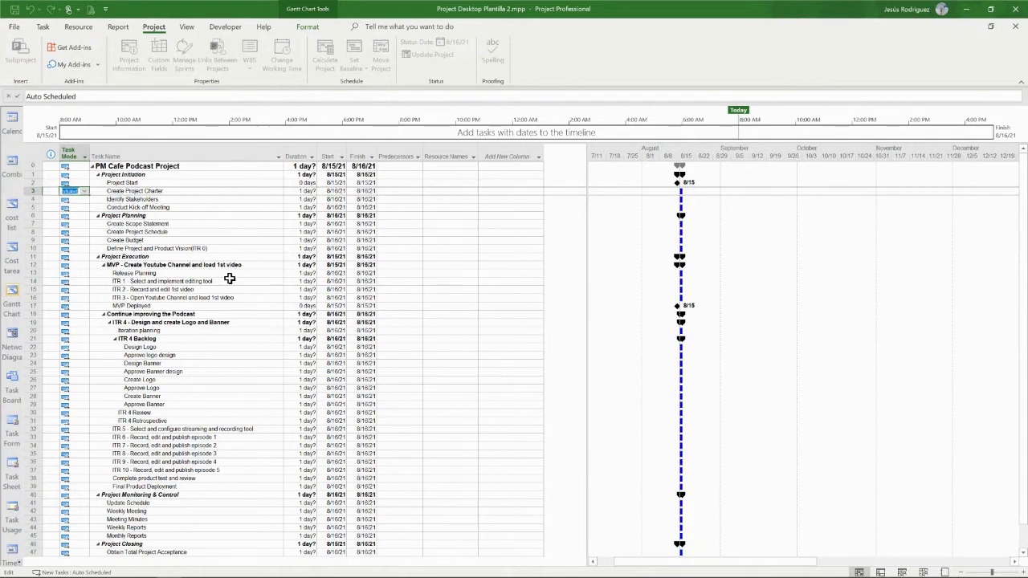
Step: Leave the task mode cell and set the scheduling mode for new tasks to Auto Scheduled
{"action": "key", "text": "Escape"}
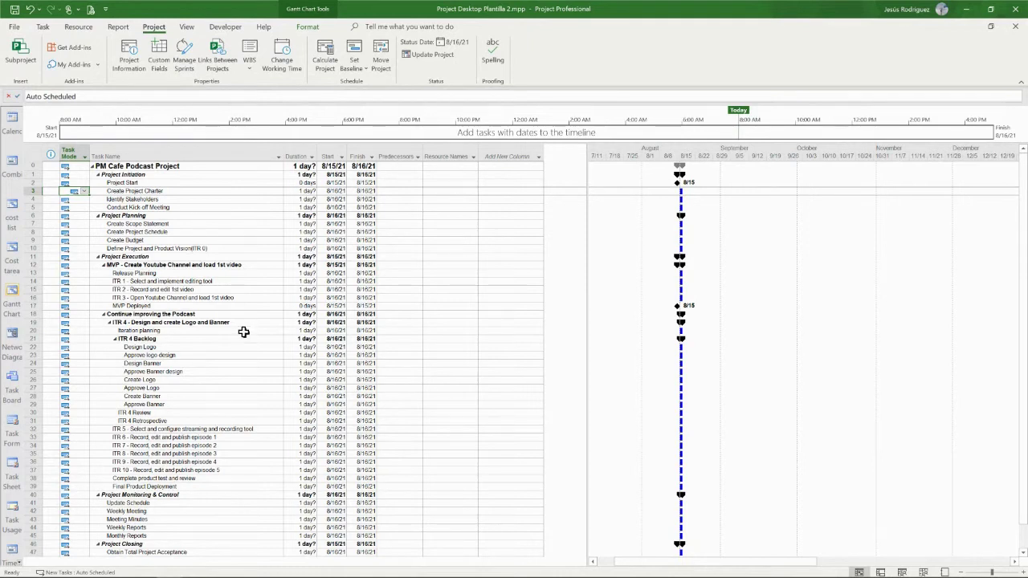
{"action": "left_click", "coordinate": [67, 572]}
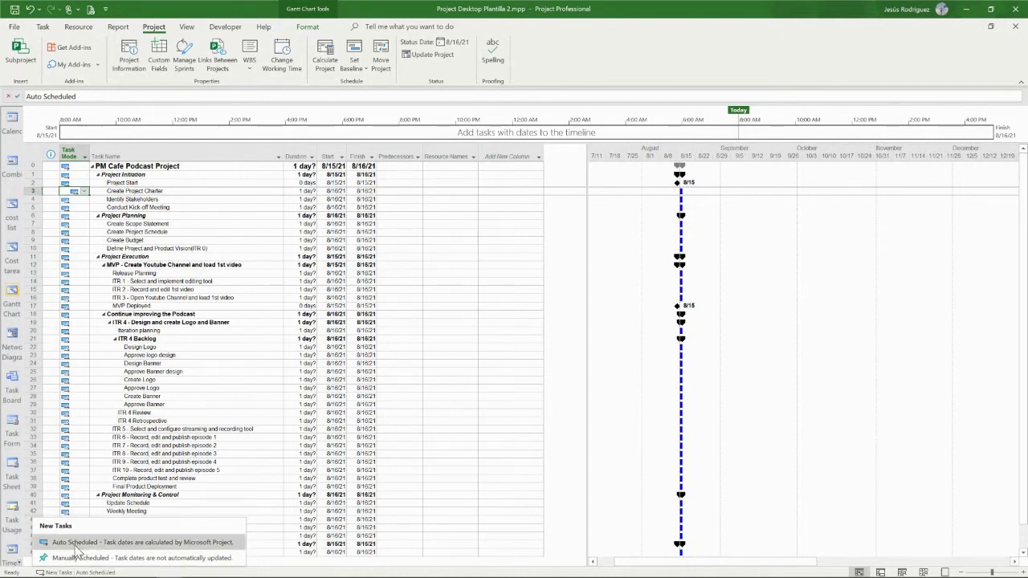
{"action": "left_click", "coordinate": [74, 543]}
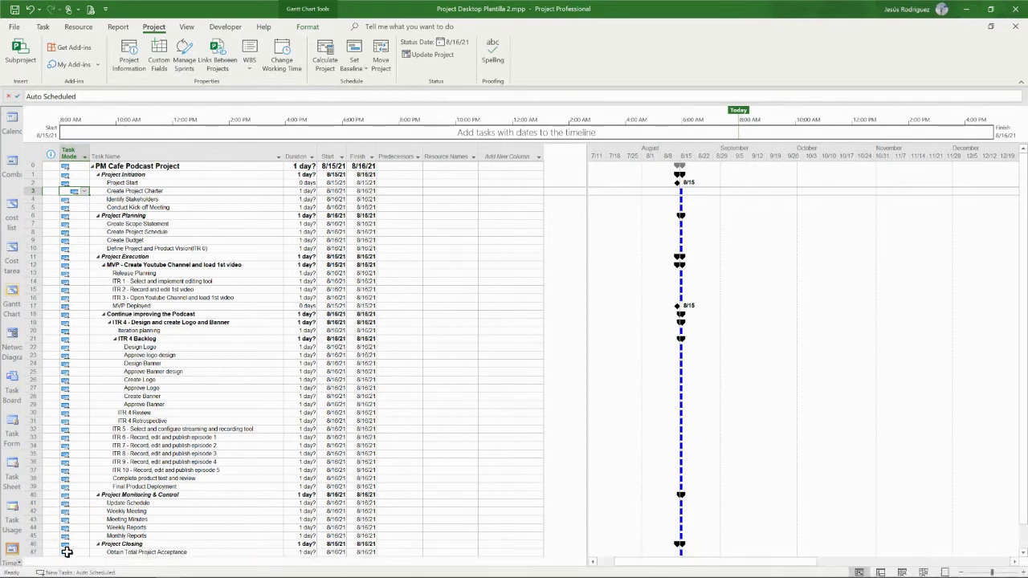
{"action": "left_click", "coordinate": [66, 572]}
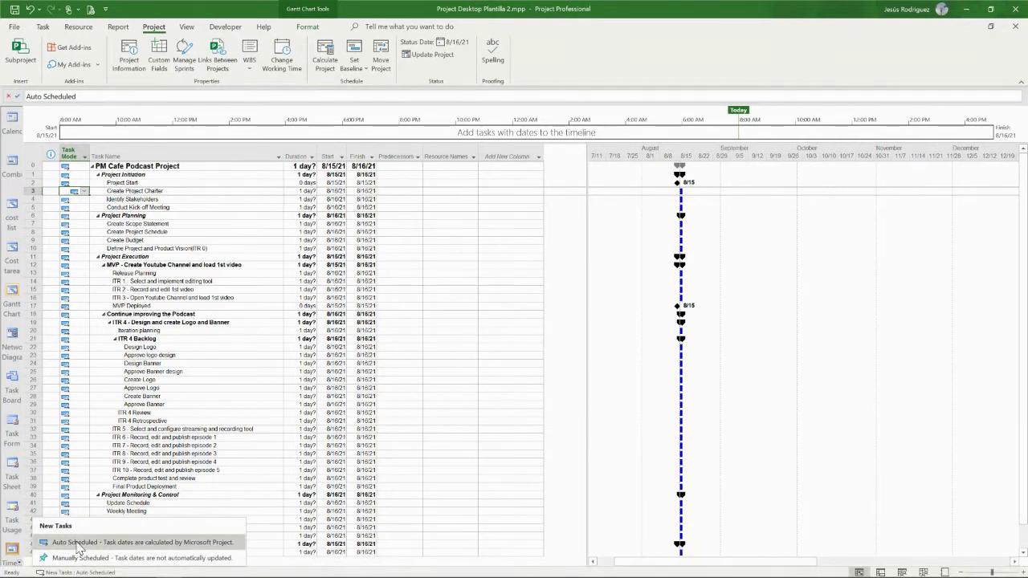
{"action": "left_click", "coordinate": [76, 542]}
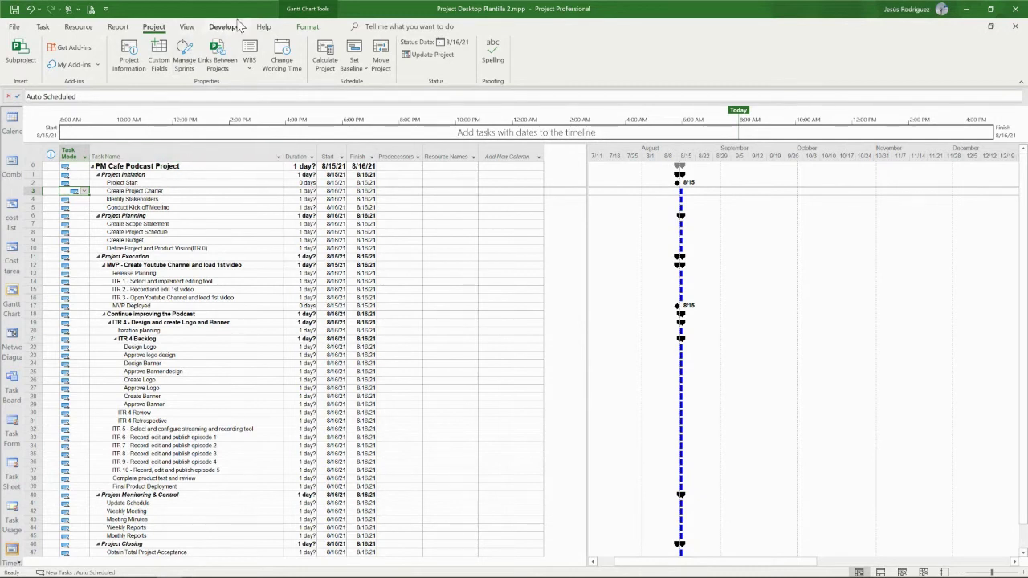
Step: Try hiding the summary tasks and the project summary task in the Gantt chart, and show each of them again
{"action": "left_click", "coordinate": [310, 29]}
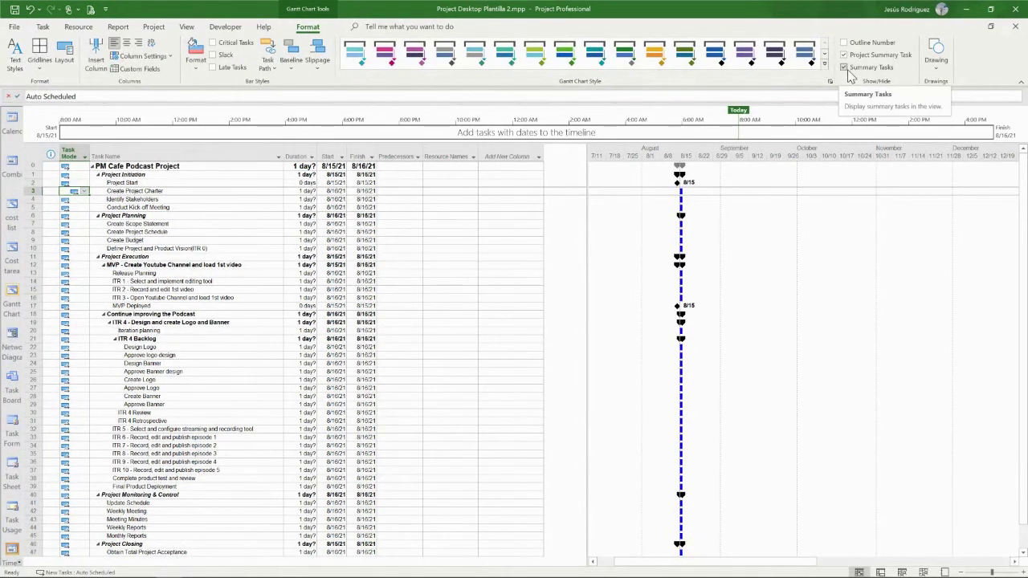
{"action": "left_click", "coordinate": [843, 68]}
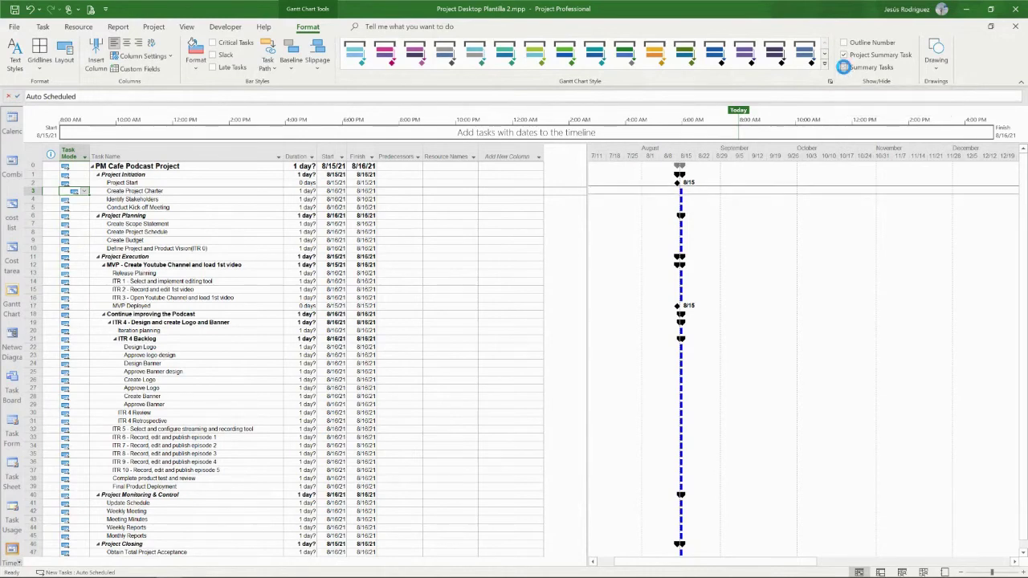
{"action": "left_click", "coordinate": [844, 68]}
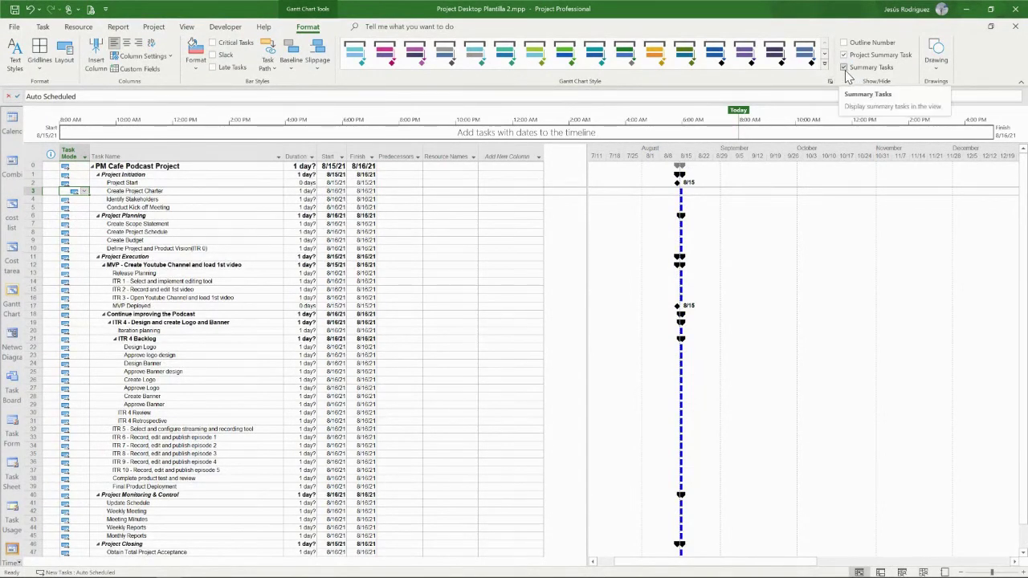
{"action": "left_click", "coordinate": [844, 56]}
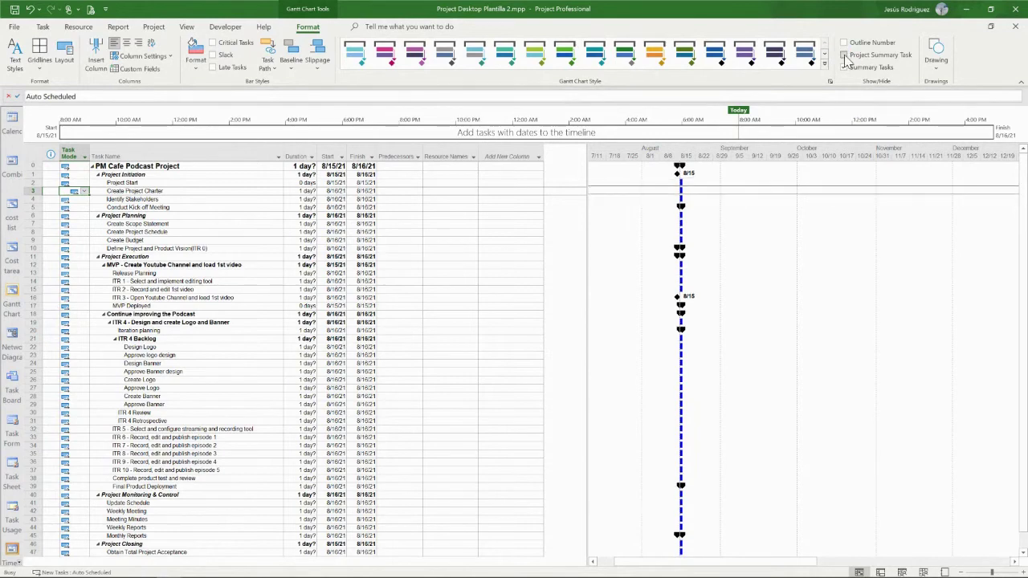
{"action": "left_click", "coordinate": [844, 55]}
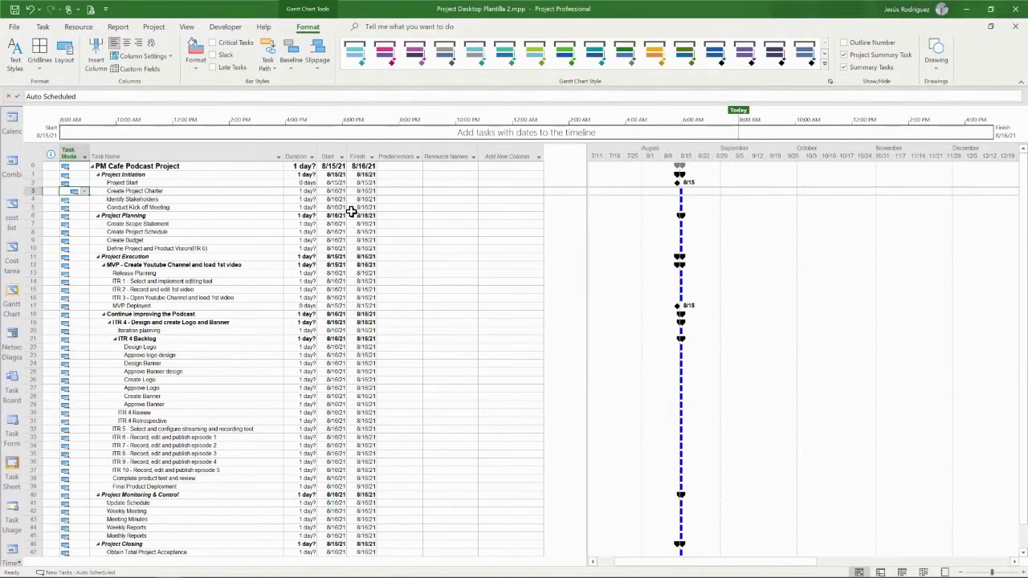
Step: Insert a WBS column before the Task Name column and fit its width to its contents
{"action": "left_click", "coordinate": [113, 156]}
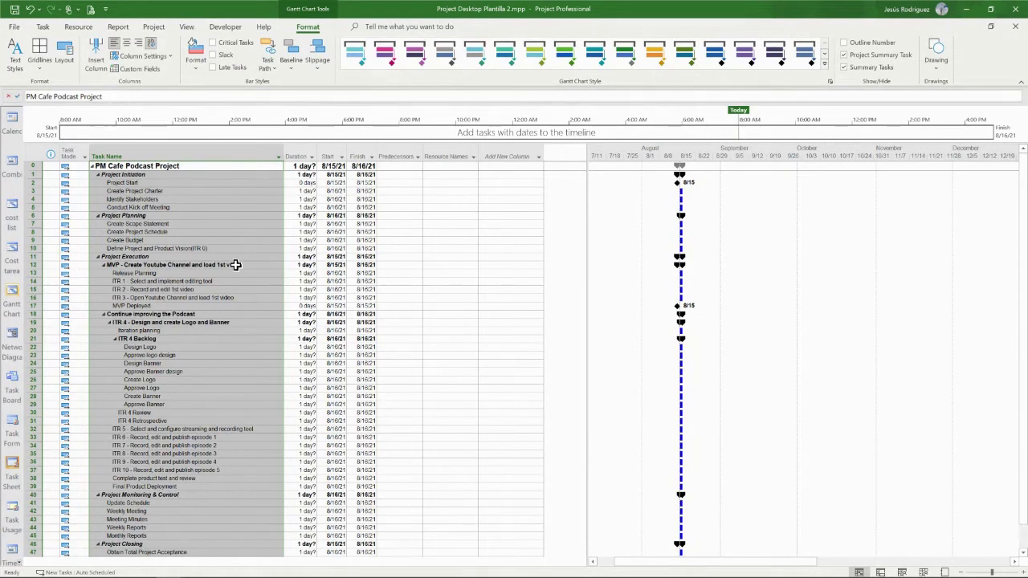
{"action": "left_click", "coordinate": [196, 206]}
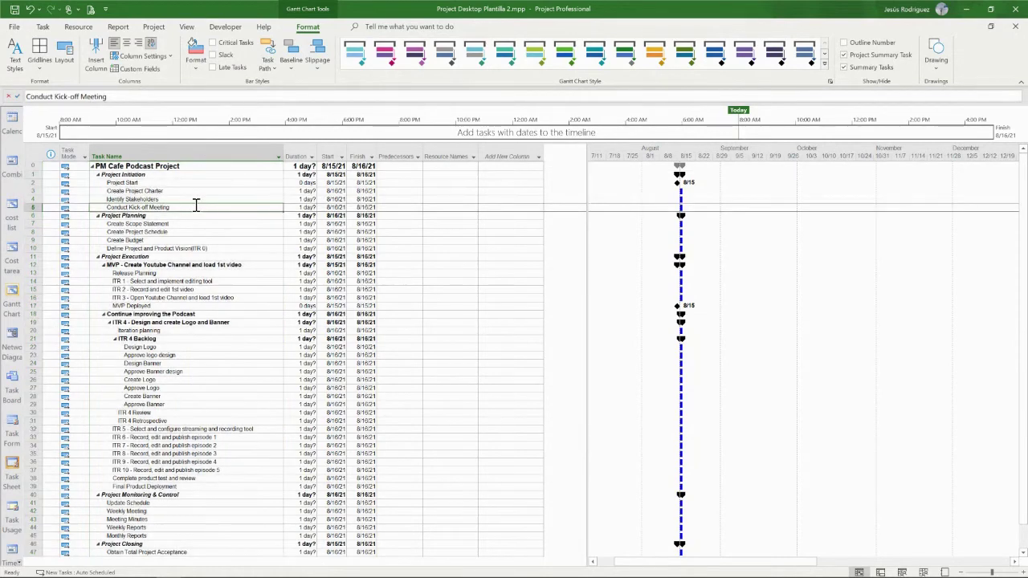
{"action": "left_click", "coordinate": [163, 149]}
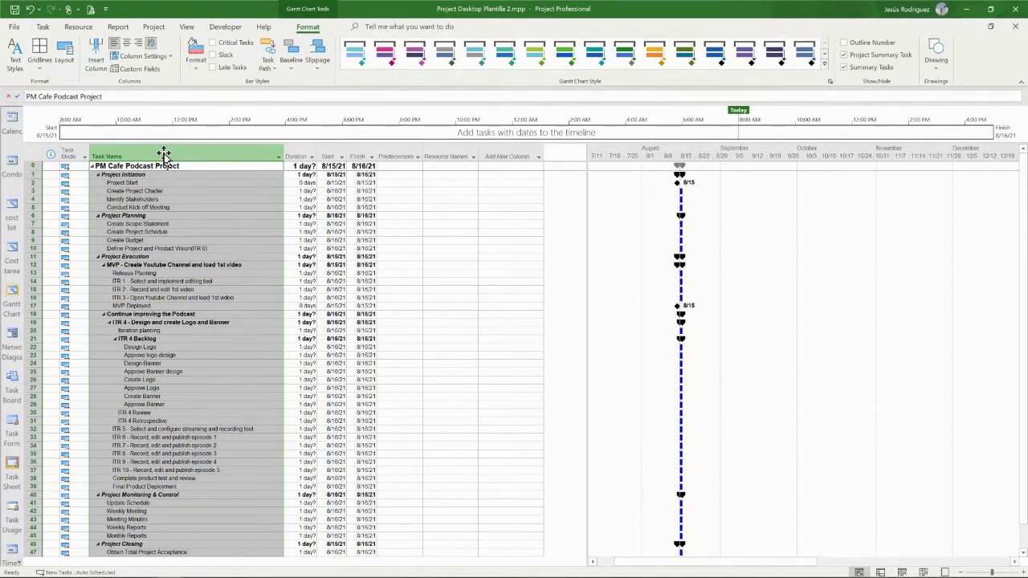
{"action": "right_click", "coordinate": [163, 154]}
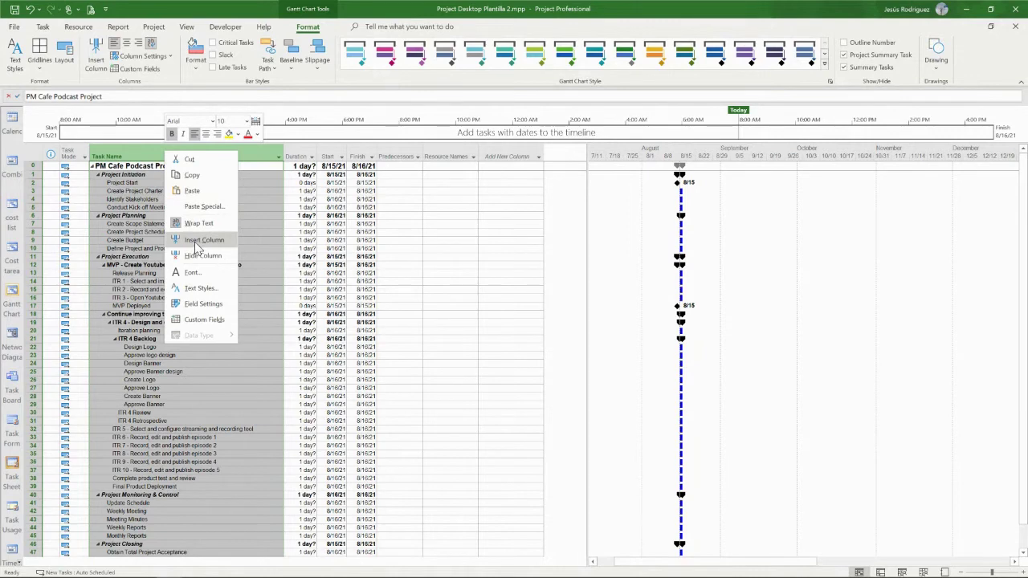
{"action": "left_click", "coordinate": [195, 242]}
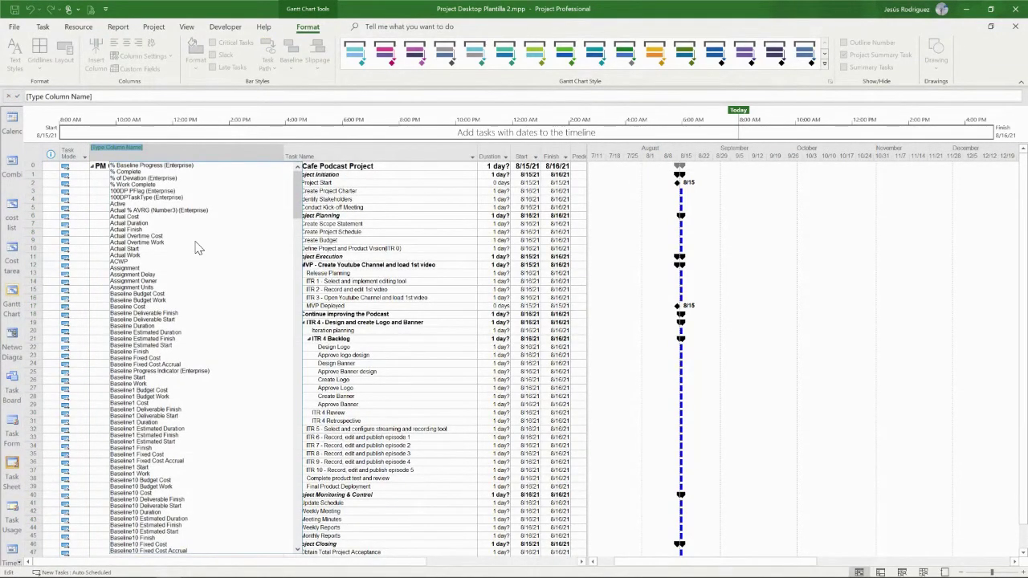
{"action": "type", "text": "warning"}
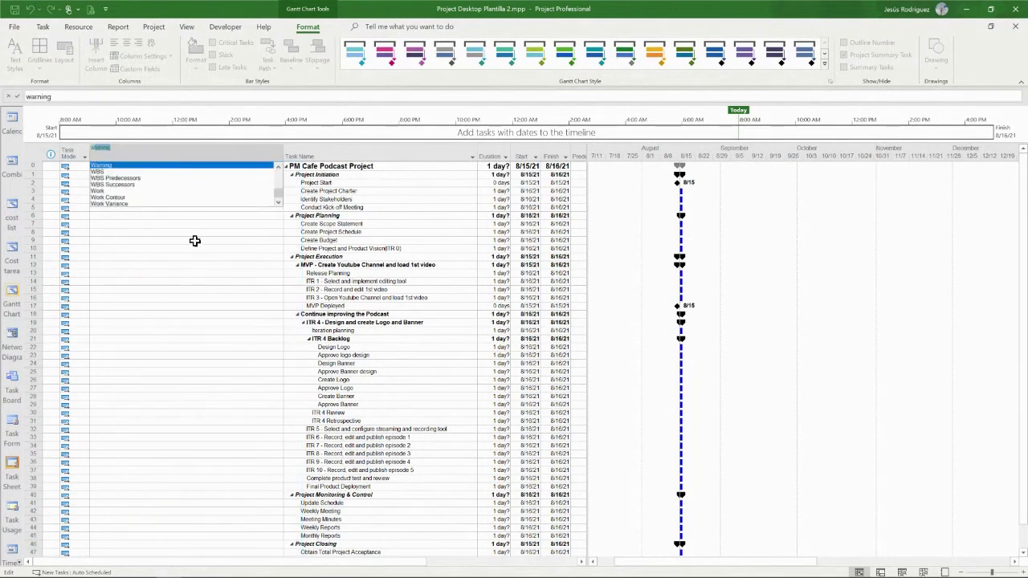
{"action": "left_click", "coordinate": [97, 171]}
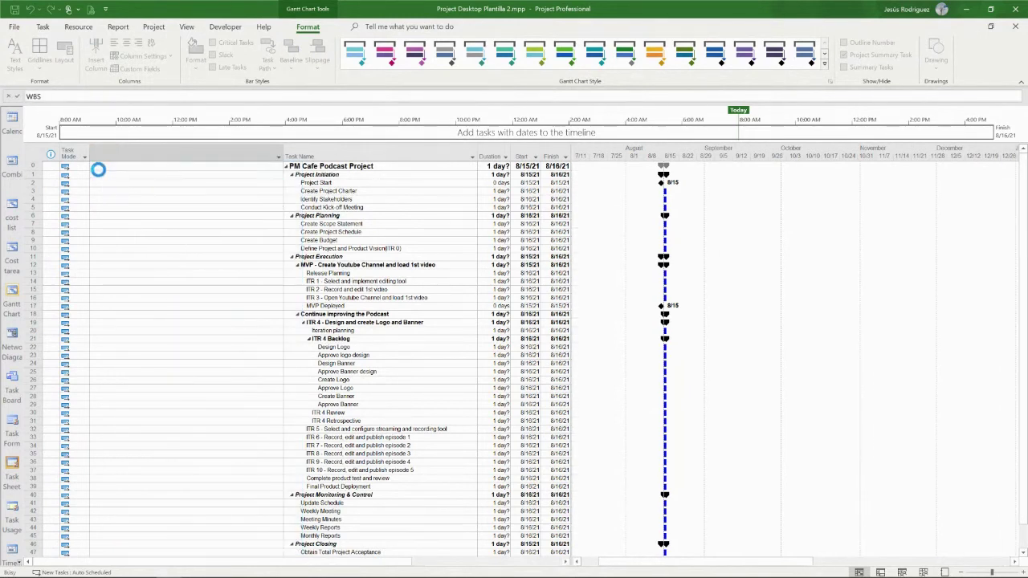
{"action": "double_click", "coordinate": [283, 148]}
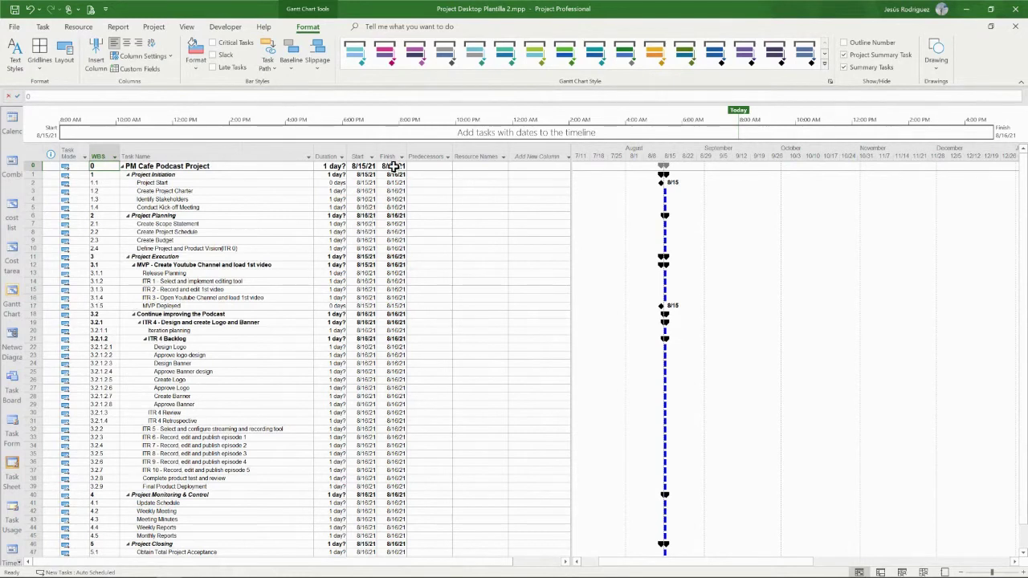
Step: Insert a % Complete column before the Start column in the task table
{"action": "left_click", "coordinate": [355, 150]}
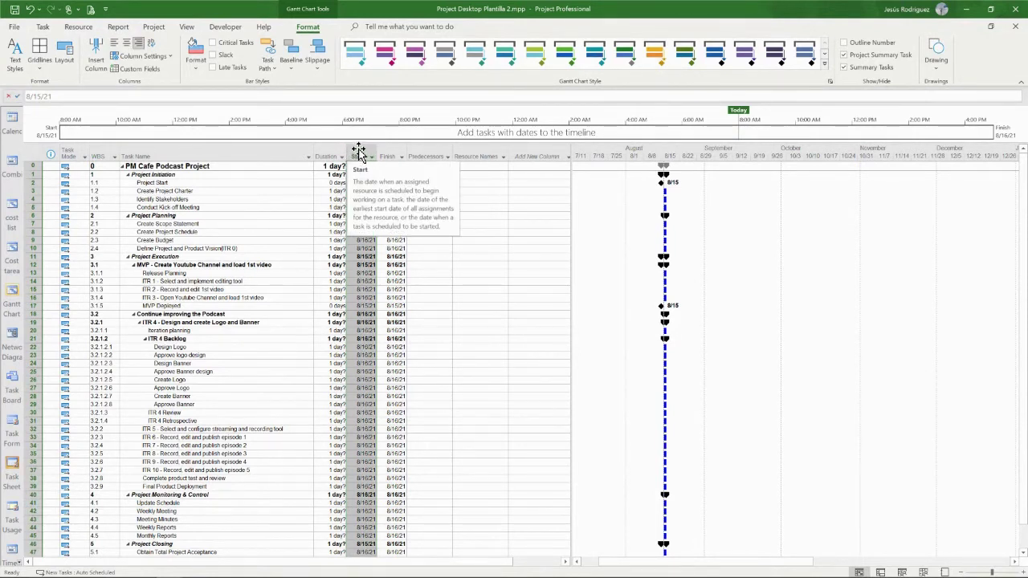
{"action": "right_click", "coordinate": [360, 153]}
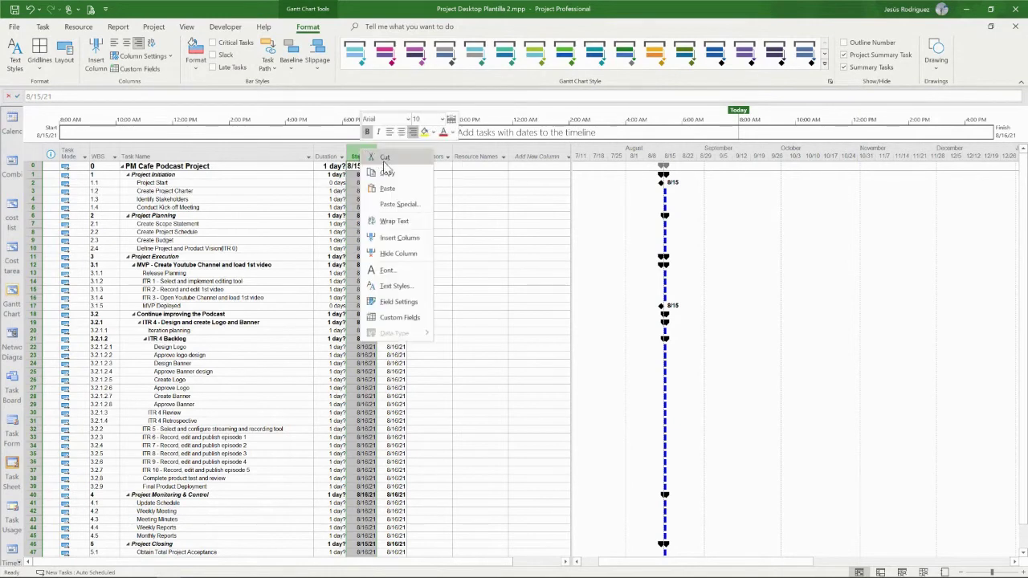
{"action": "left_click", "coordinate": [399, 237]}
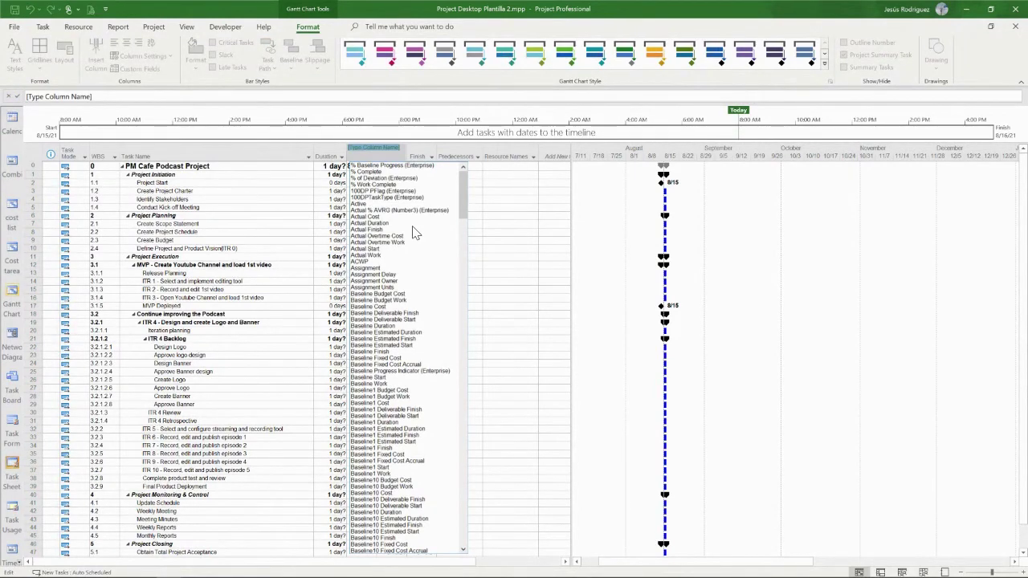
{"action": "type", "text": "% Baseline Progress (Enterprise"}
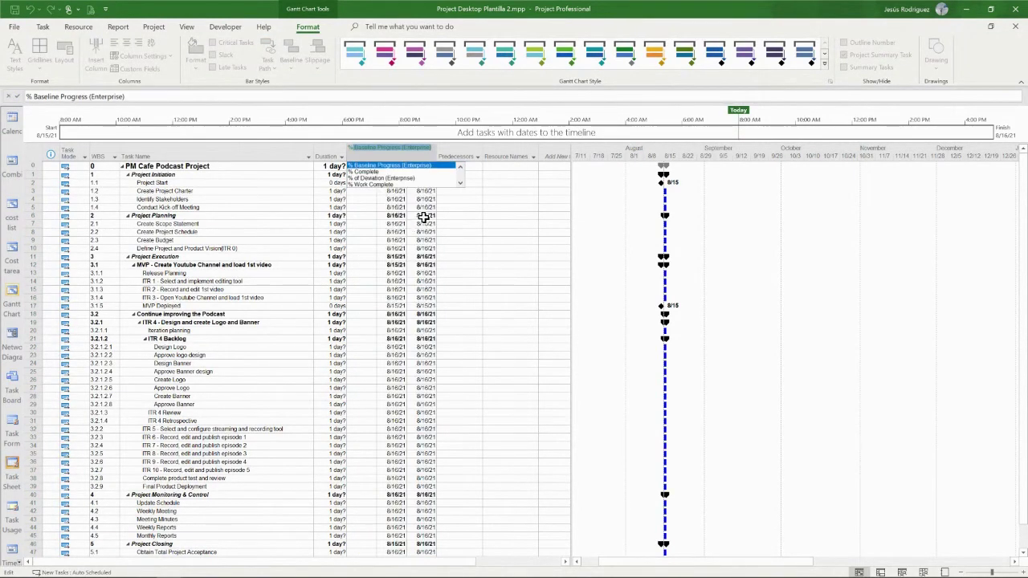
{"action": "left_click", "coordinate": [373, 172]}
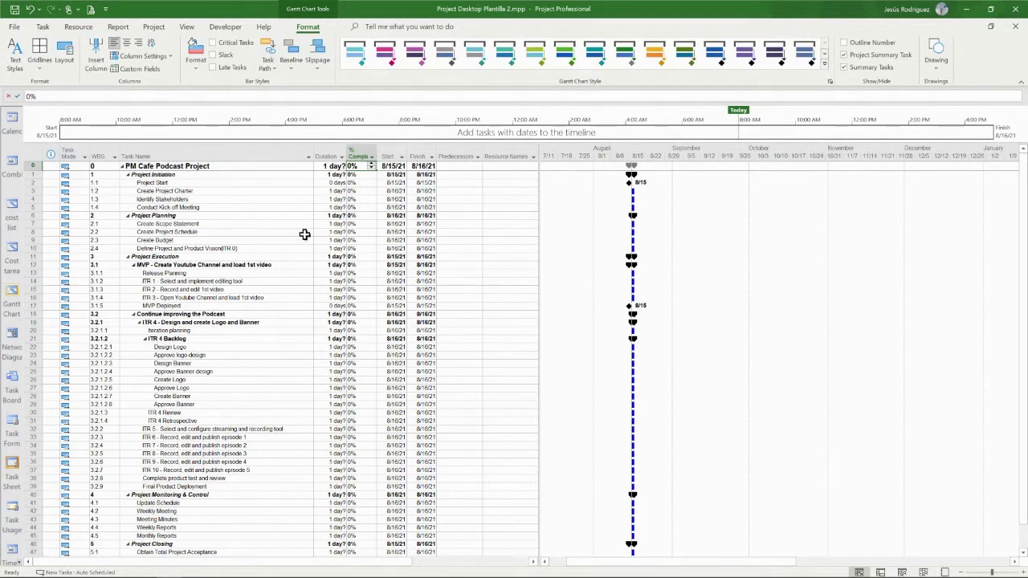
{"action": "left_click", "coordinate": [274, 190]}
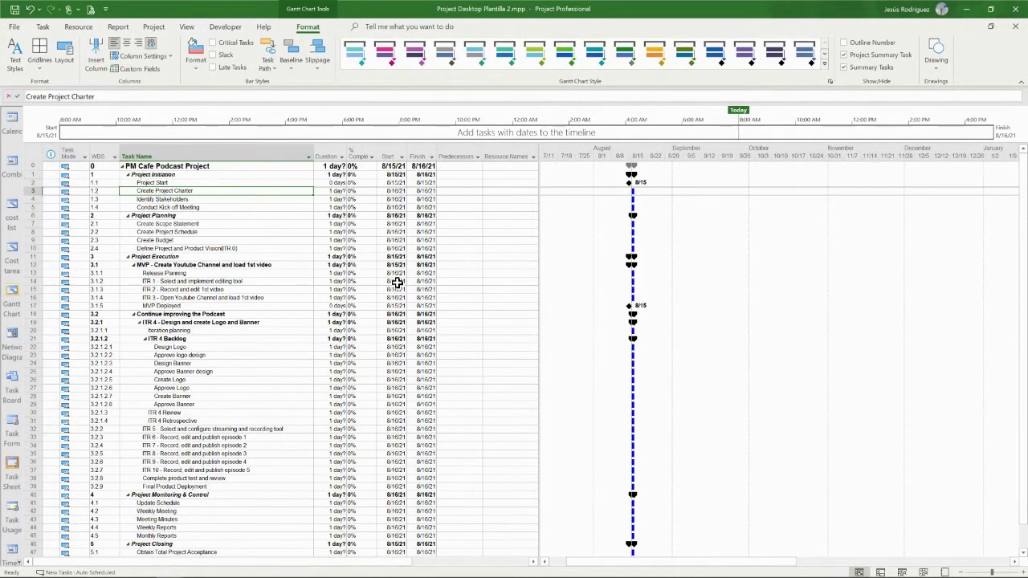
Step: In the working time of the Standard project calendar, add a nonworking exception named "Labor day" on 9/6/2021
{"action": "left_click", "coordinate": [154, 28]}
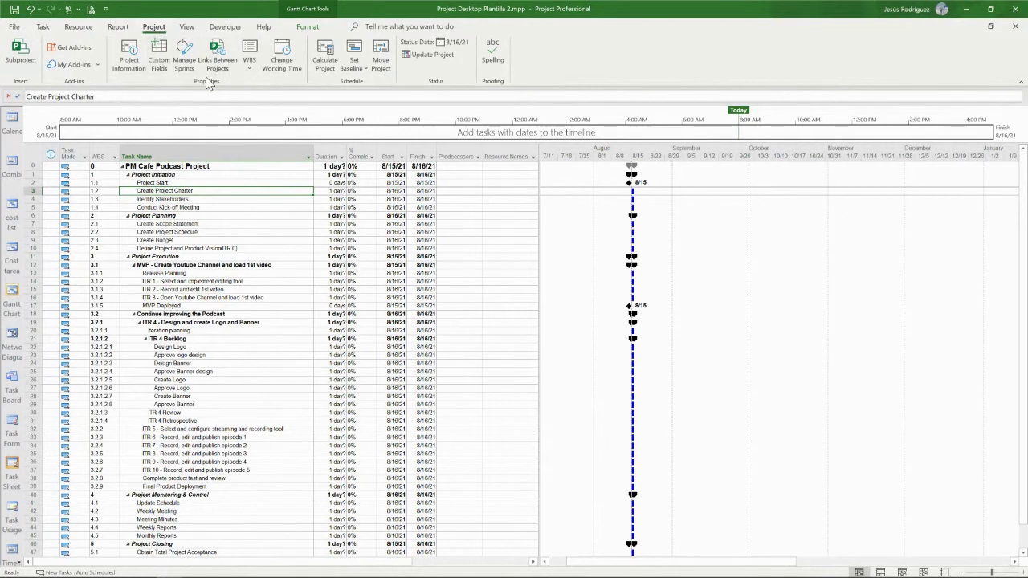
{"action": "left_click", "coordinate": [285, 58]}
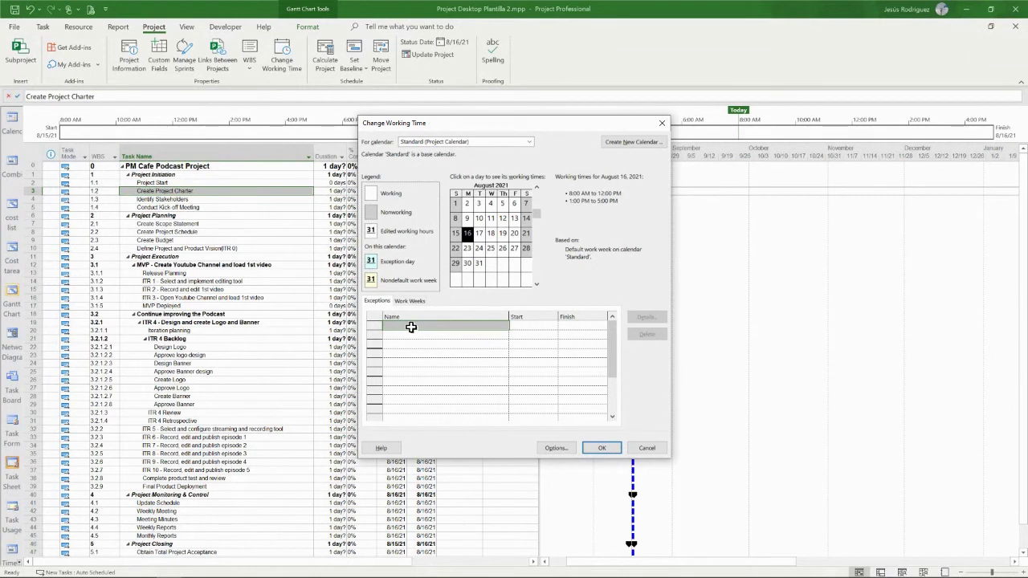
{"action": "left_click", "coordinate": [410, 326]}
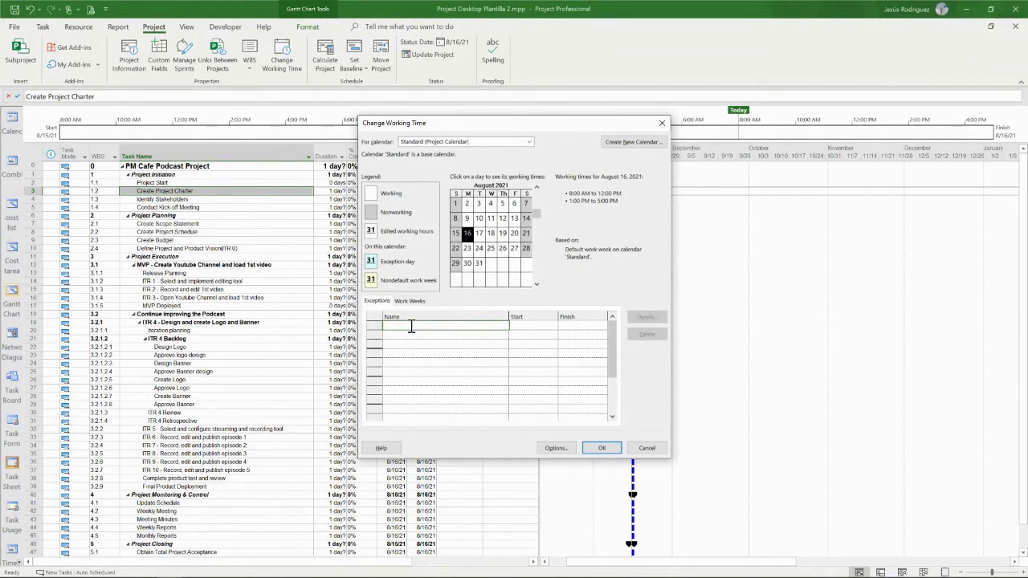
{"action": "type", "text": "Labor day"}
{"action": "left_click", "coordinate": [542, 325]}
{"action": "left_click", "coordinate": [551, 325]}
{"action": "left_click", "coordinate": [552, 326]}
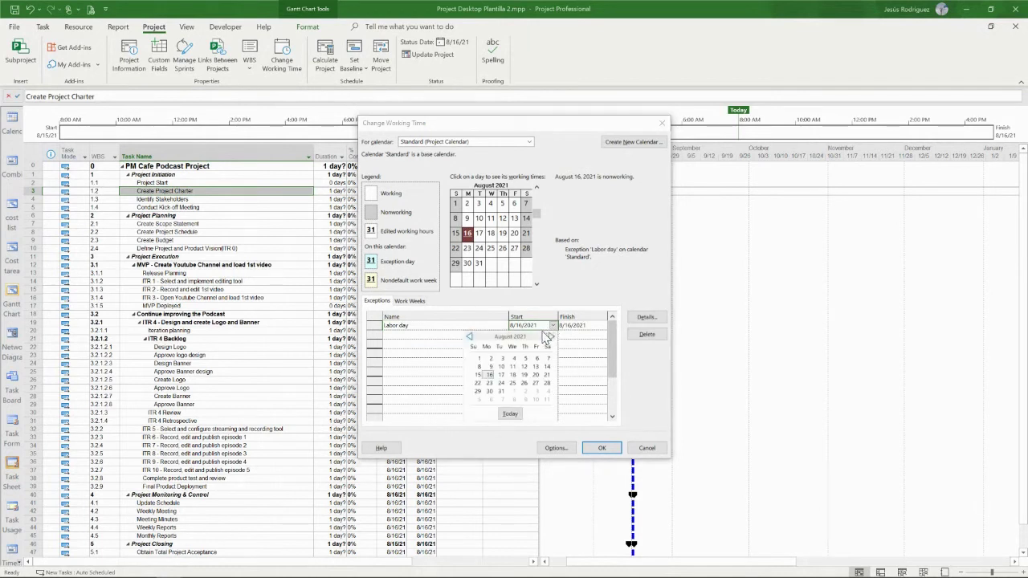
{"action": "left_click", "coordinate": [490, 399]}
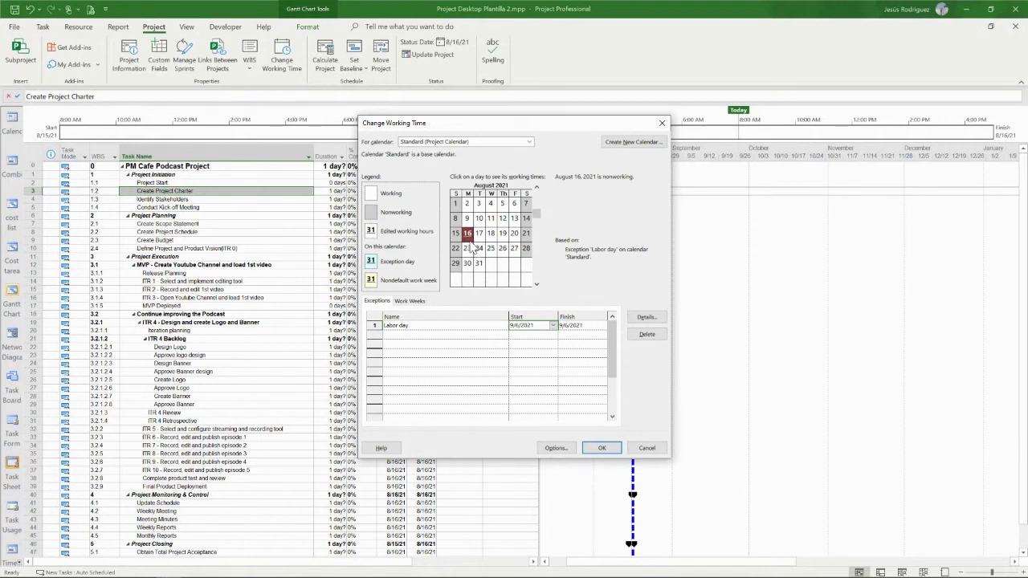
{"action": "left_click", "coordinate": [489, 234]}
{"action": "left_click", "coordinate": [468, 235]}
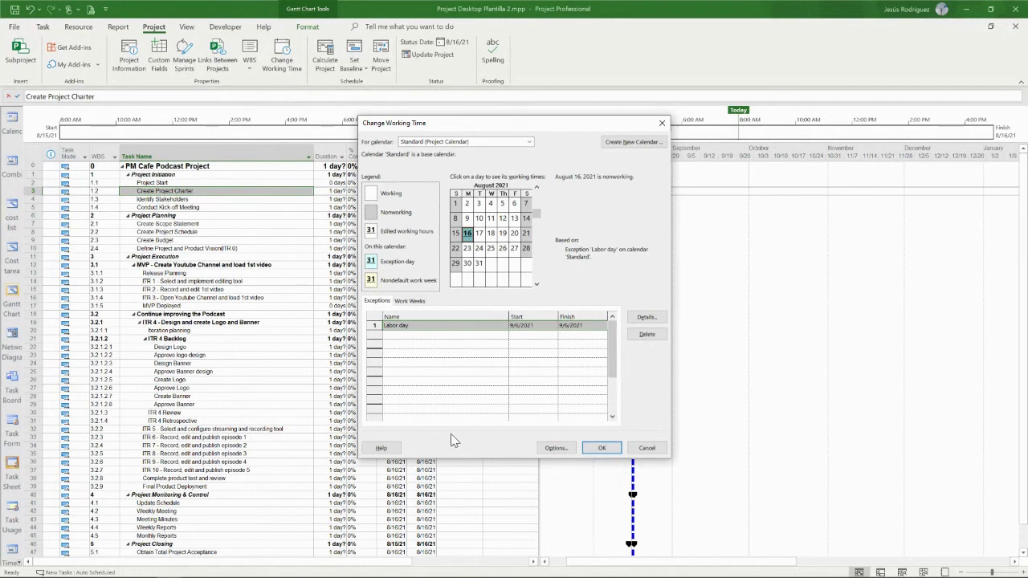
Step: Add a second exception named "Medio dia" on 12/24/2021 to the Standard calendar
{"action": "left_click", "coordinate": [395, 334]}
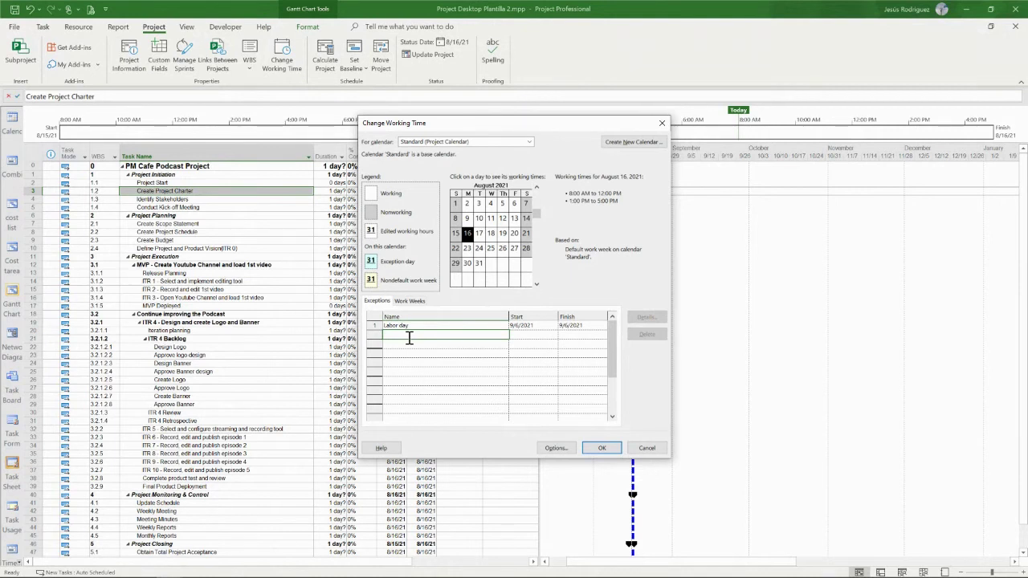
{"action": "type", "text": "Medio día"}
{"action": "left_click", "coordinate": [527, 336]}
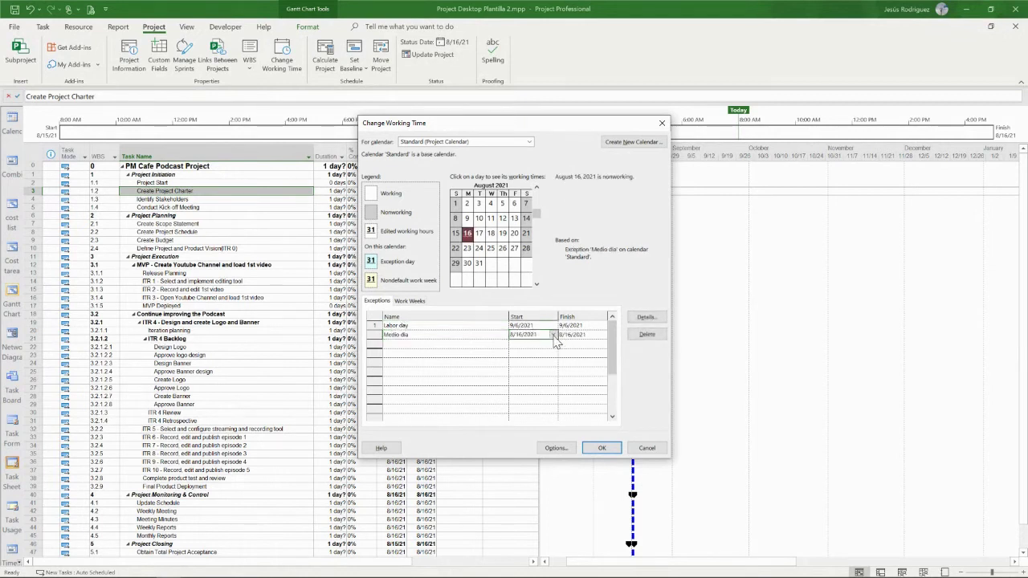
{"action": "left_click", "coordinate": [553, 334]}
{"action": "left_click", "coordinate": [550, 346]}
{"action": "left_click", "coordinate": [551, 346]}
{"action": "left_click", "coordinate": [550, 346]}
{"action": "left_click", "coordinate": [550, 346]}
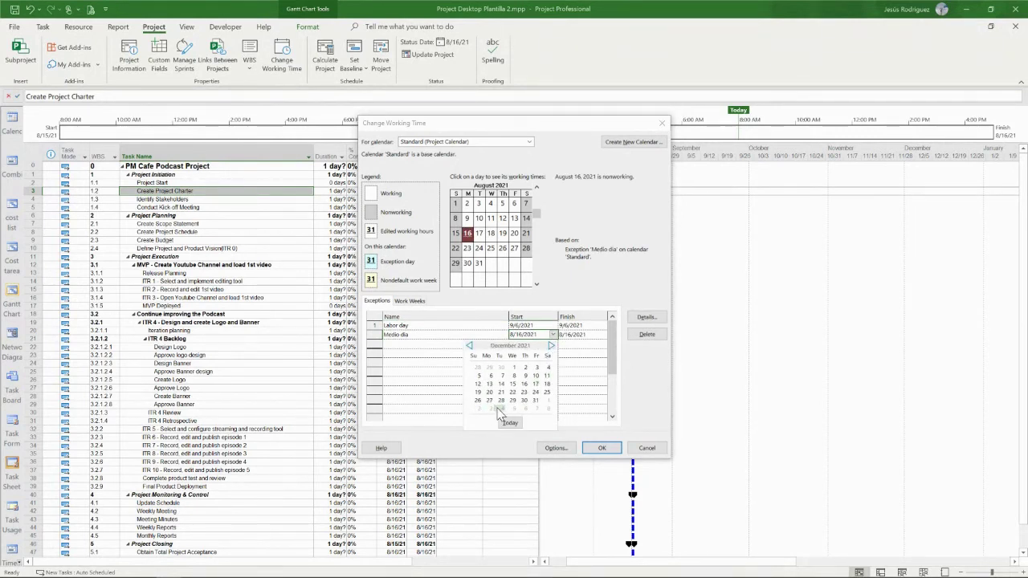
{"action": "left_click", "coordinate": [534, 392]}
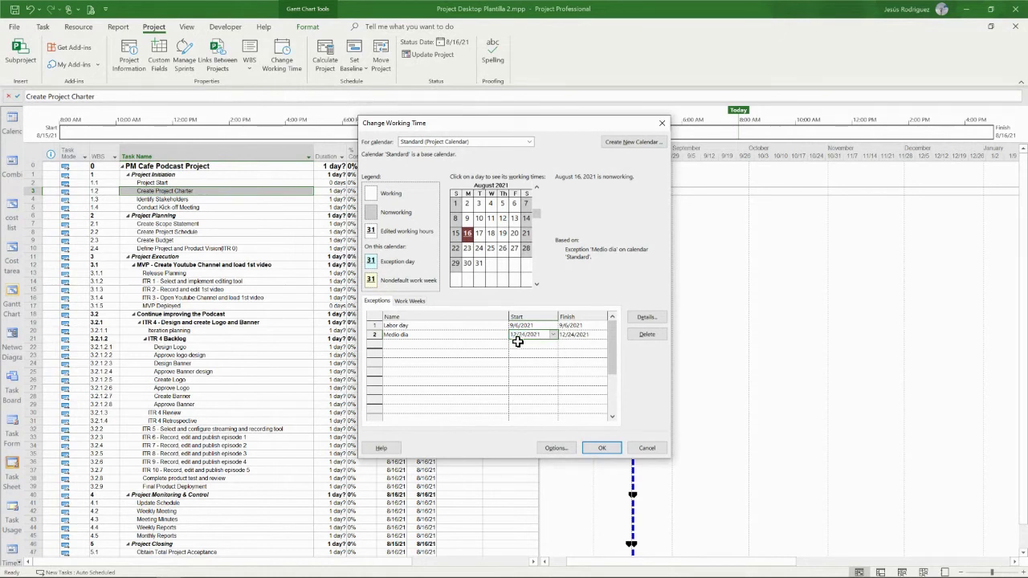
{"action": "left_click", "coordinate": [571, 325]}
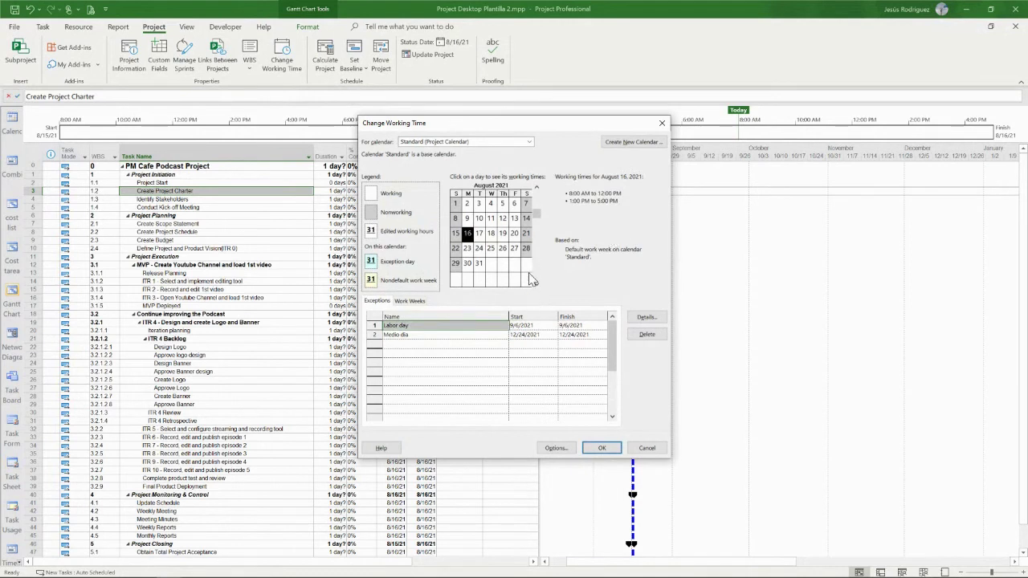
{"action": "left_click", "coordinate": [439, 334]}
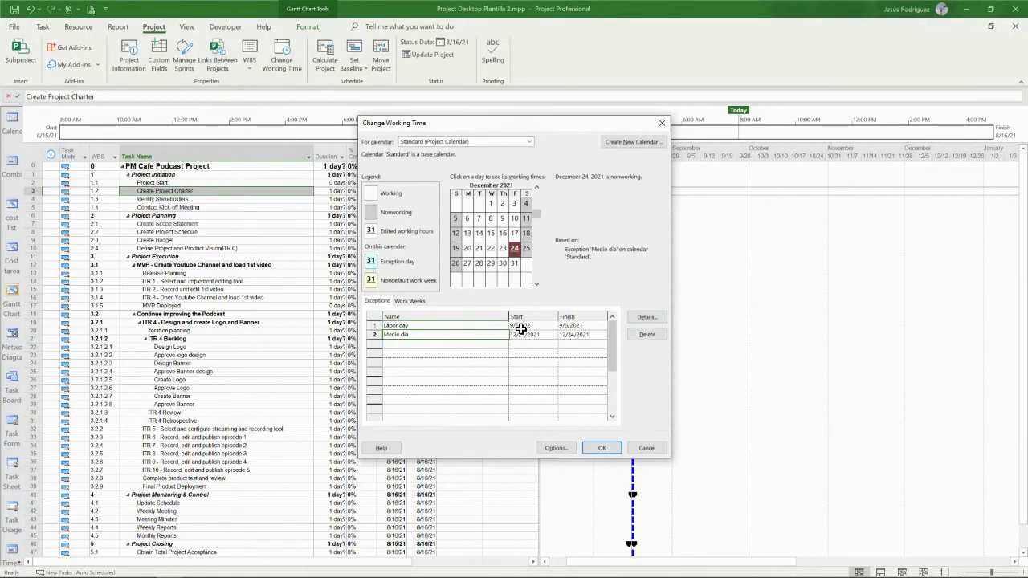
{"action": "left_click", "coordinate": [647, 319]}
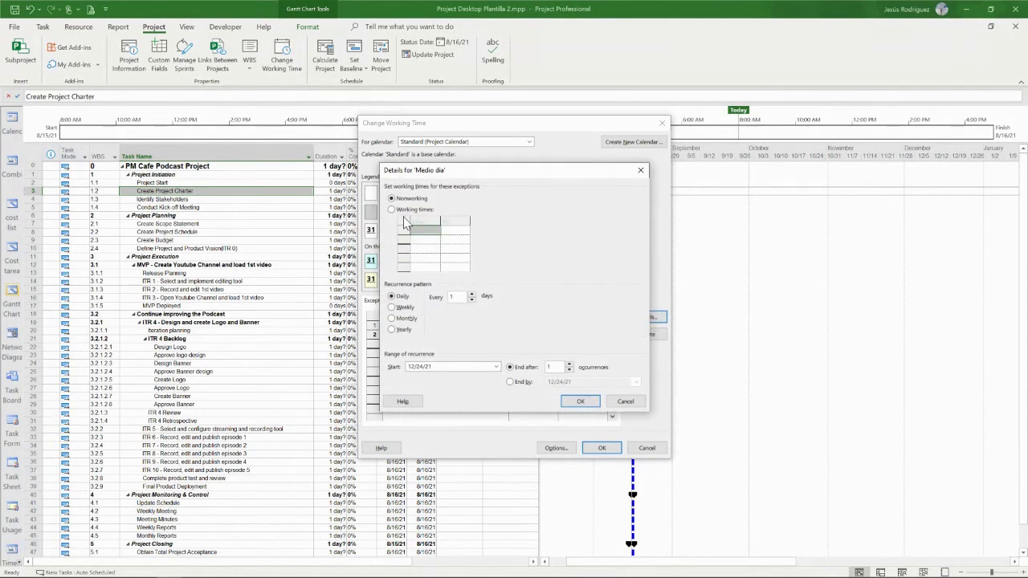
{"action": "left_click", "coordinate": [633, 401]}
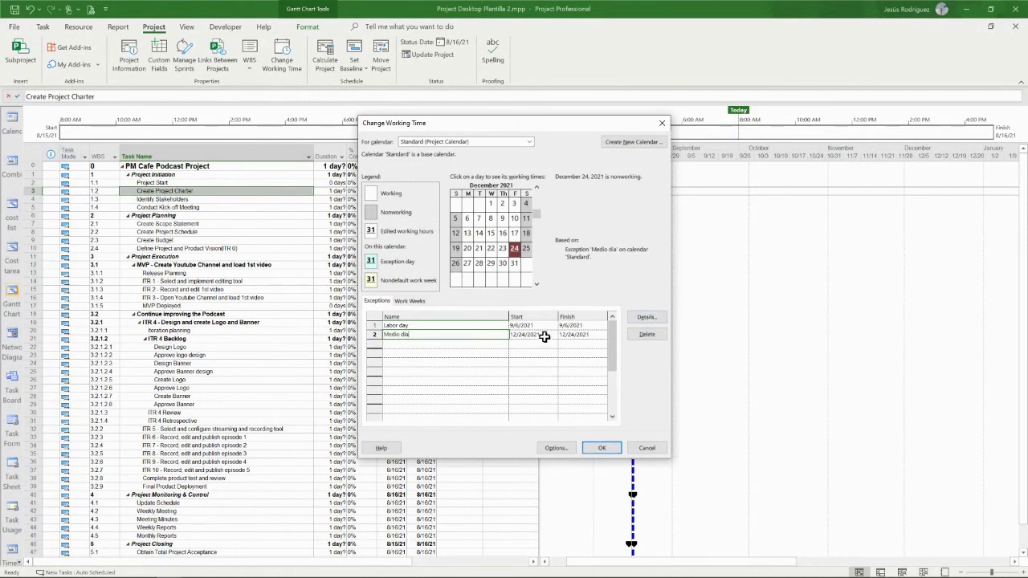
Step: Give the "Medio dia" exception working times of 8:00 AM to 12:00 PM only, removing the 1:00 PM to 5:00 PM shift
{"action": "left_click", "coordinate": [516, 335]}
{"action": "left_click", "coordinate": [450, 334]}
{"action": "left_click", "coordinate": [653, 319]}
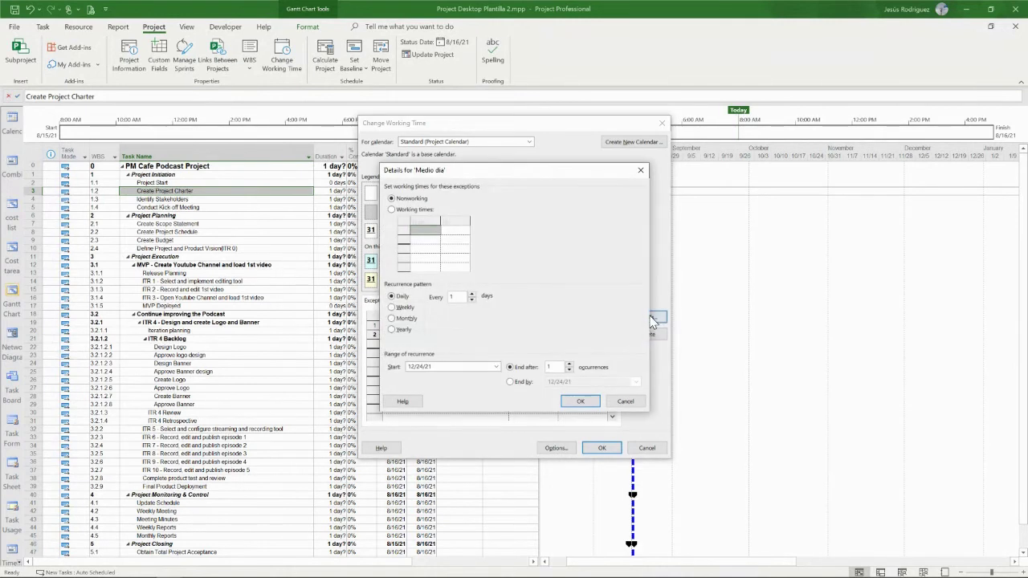
{"action": "left_click", "coordinate": [390, 210]}
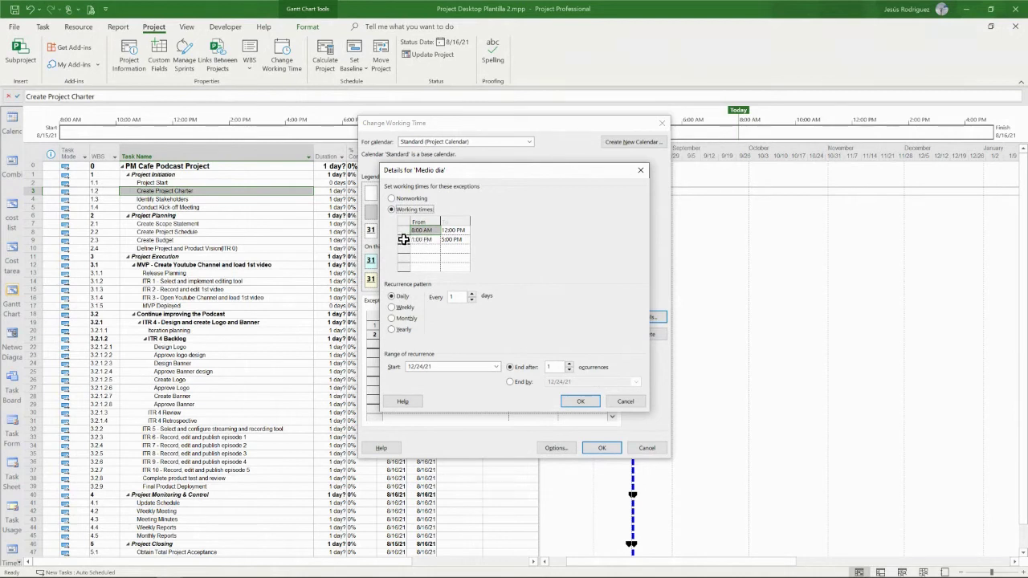
{"action": "left_click", "coordinate": [403, 239]}
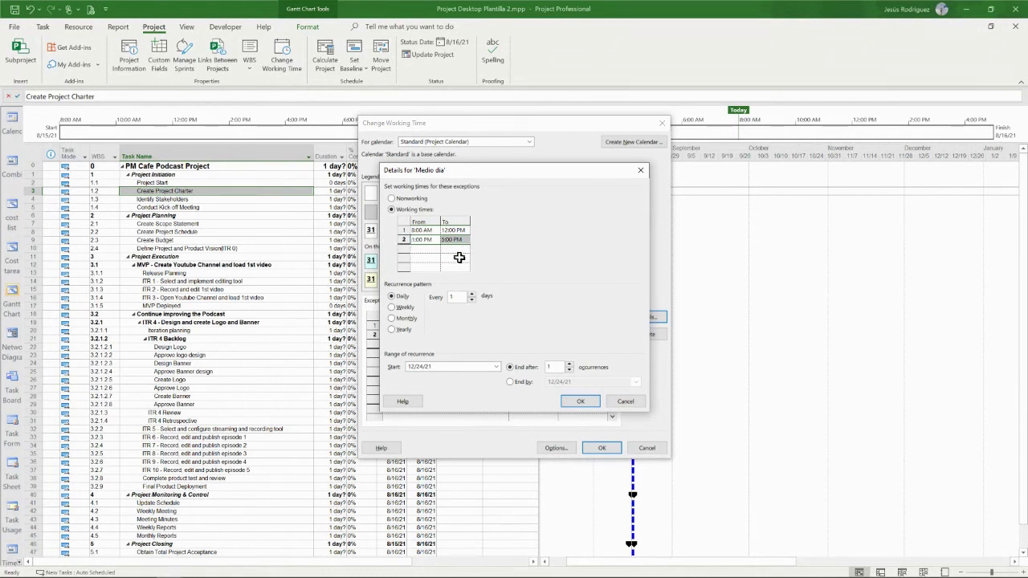
{"action": "key", "text": "Delete"}
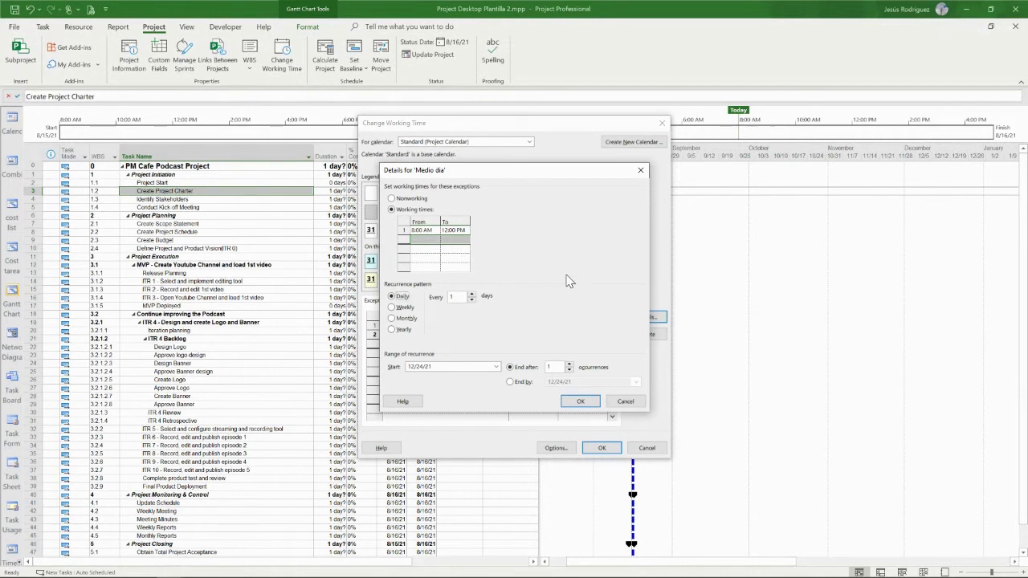
{"action": "left_click", "coordinate": [581, 402]}
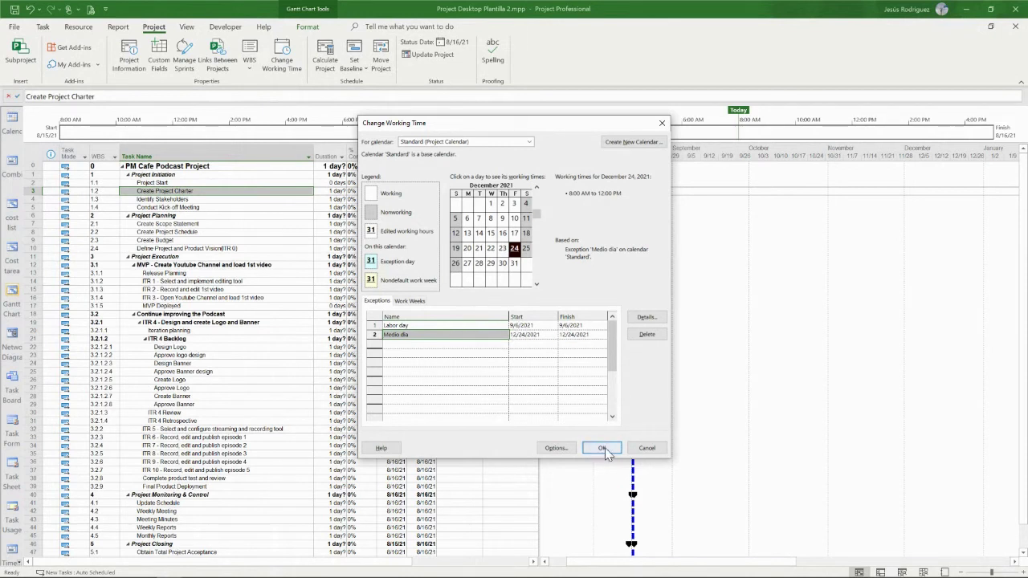
Step: Add a work week named "Navidades" to the Standard calendar, running from 12/1/2021 to 12/31/2021
{"action": "left_click", "coordinate": [410, 301]}
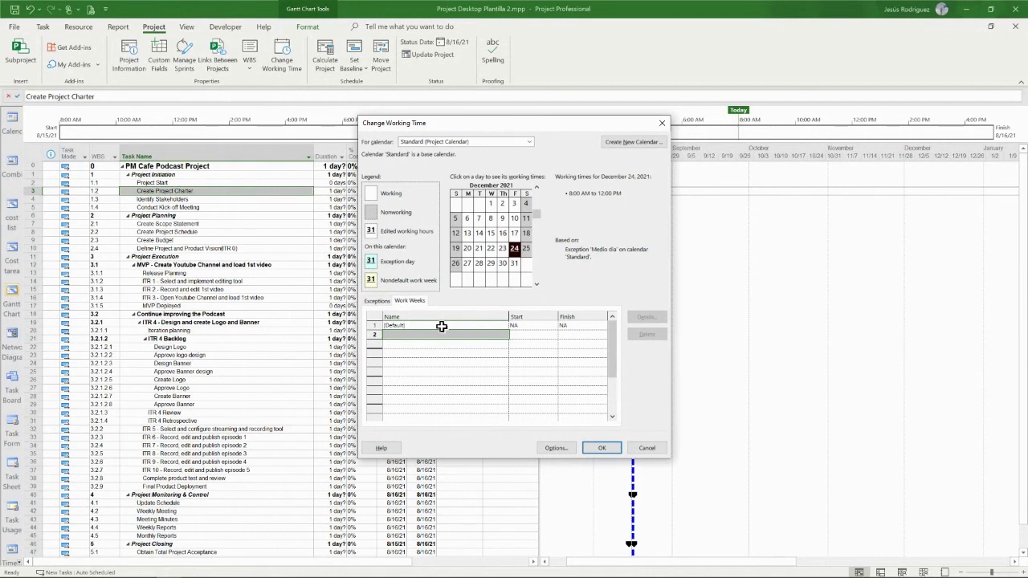
{"action": "left_click", "coordinate": [442, 333]}
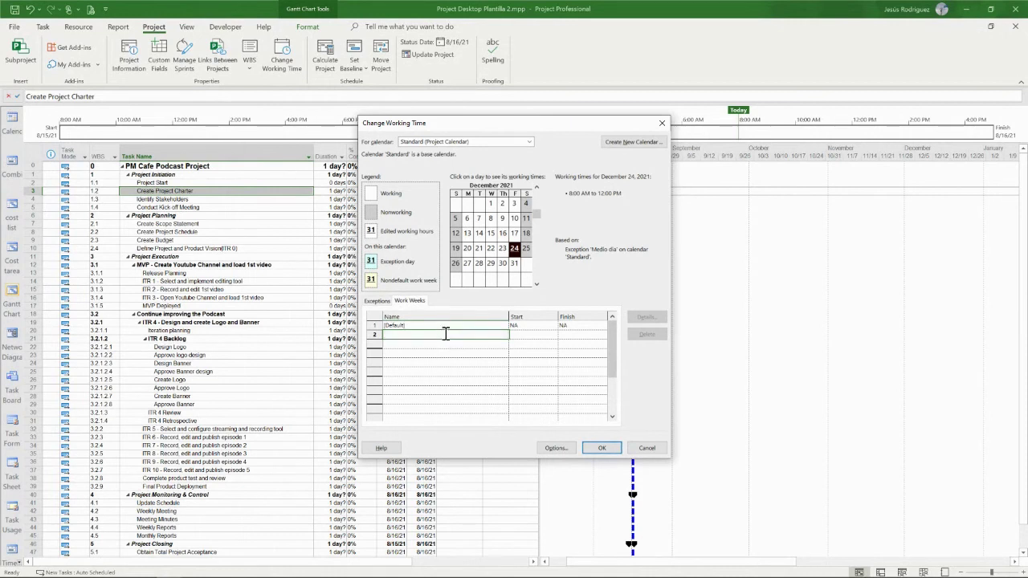
{"action": "type", "text": "Navidades"}
{"action": "left_click", "coordinate": [533, 336]}
{"action": "left_click", "coordinate": [553, 335]}
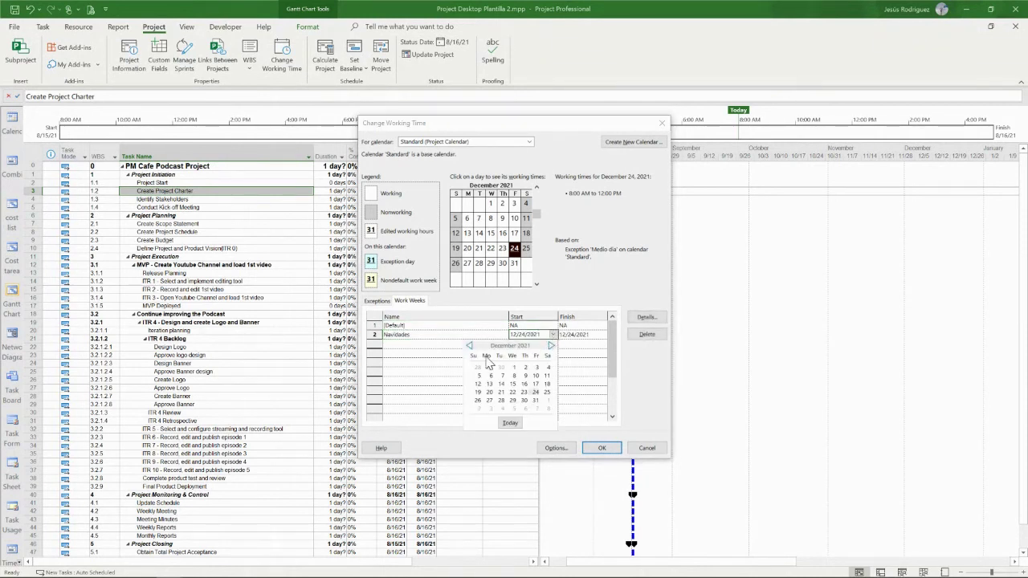
{"action": "left_click", "coordinate": [513, 367]}
{"action": "left_click", "coordinate": [581, 335]}
{"action": "left_click", "coordinate": [603, 335]}
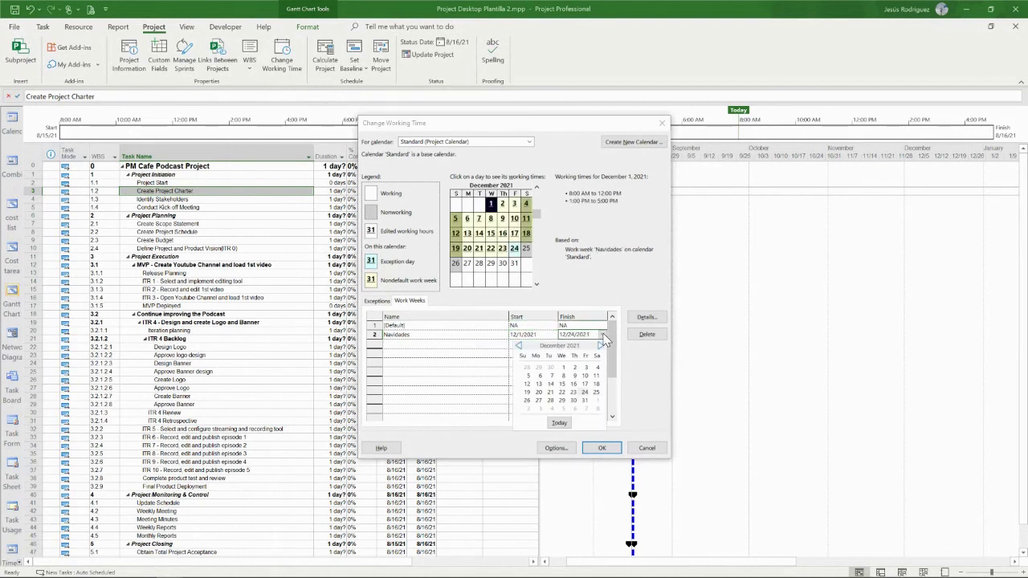
{"action": "left_click", "coordinate": [585, 400]}
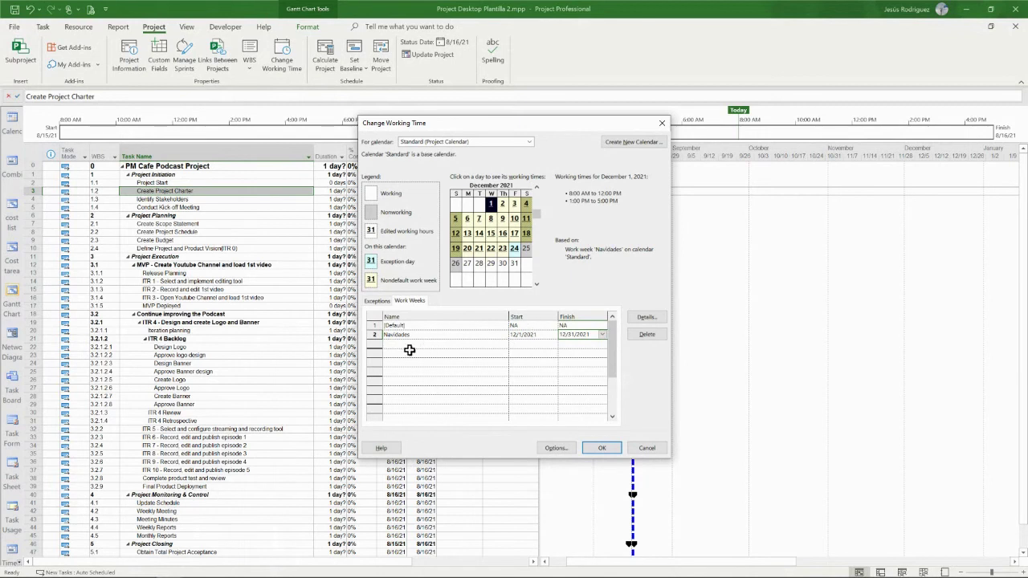
Step: Set Friday to nonworking time in the "Navidades" work week and check the working times of several December 2021 days
{"action": "left_click", "coordinate": [474, 338]}
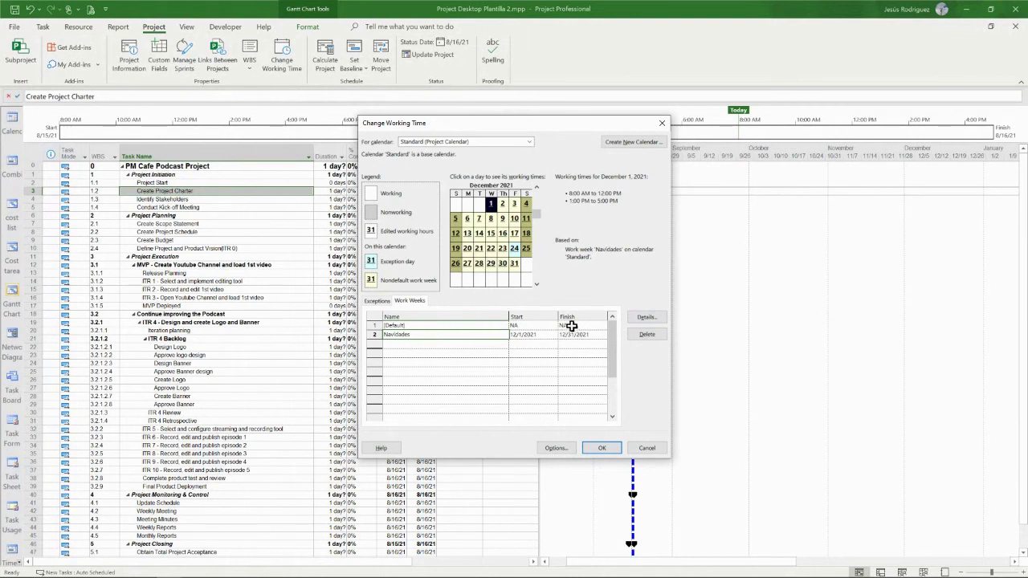
{"action": "left_click", "coordinate": [647, 318]}
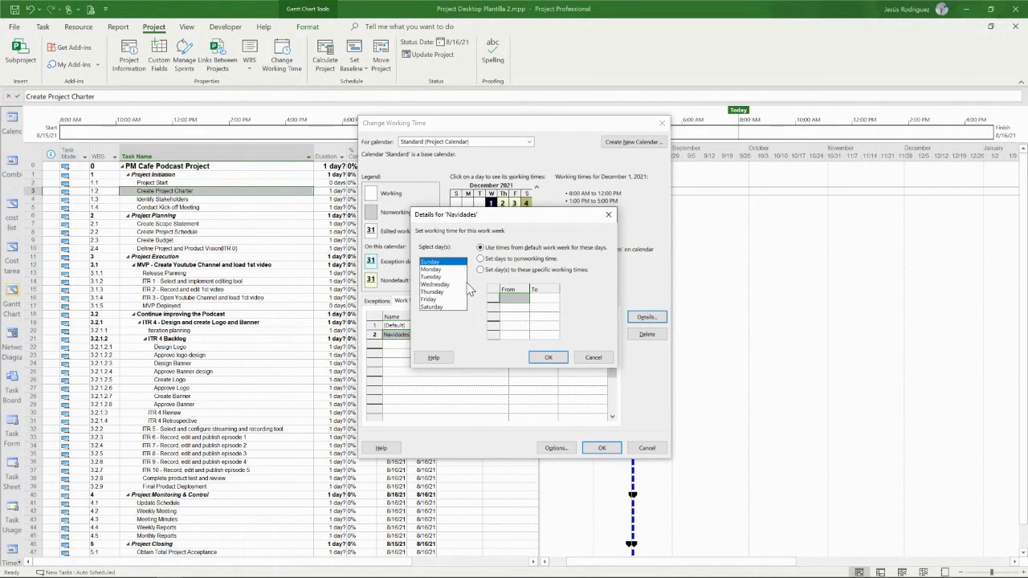
{"action": "left_click", "coordinate": [440, 270]}
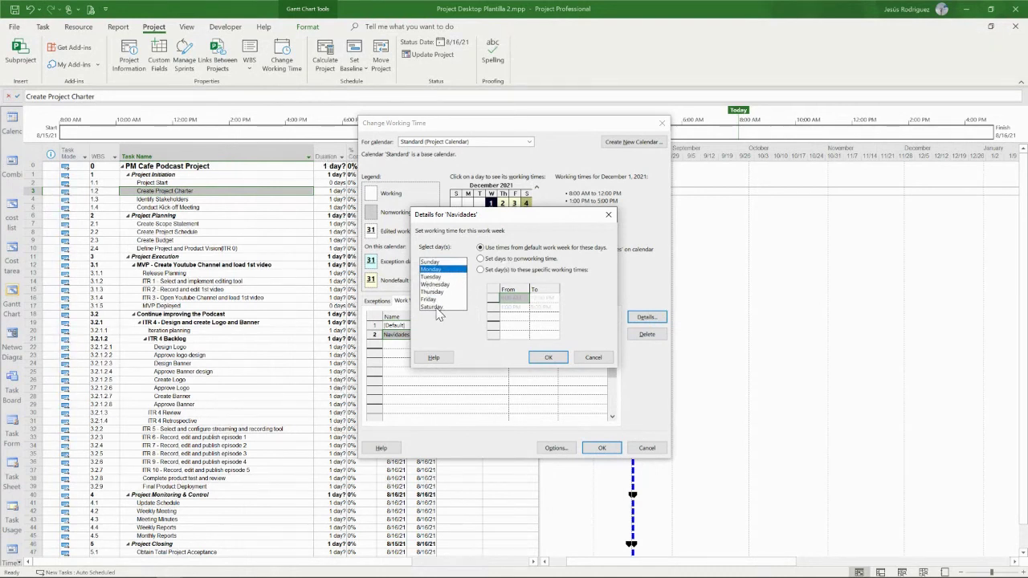
{"action": "left_click", "coordinate": [429, 301]}
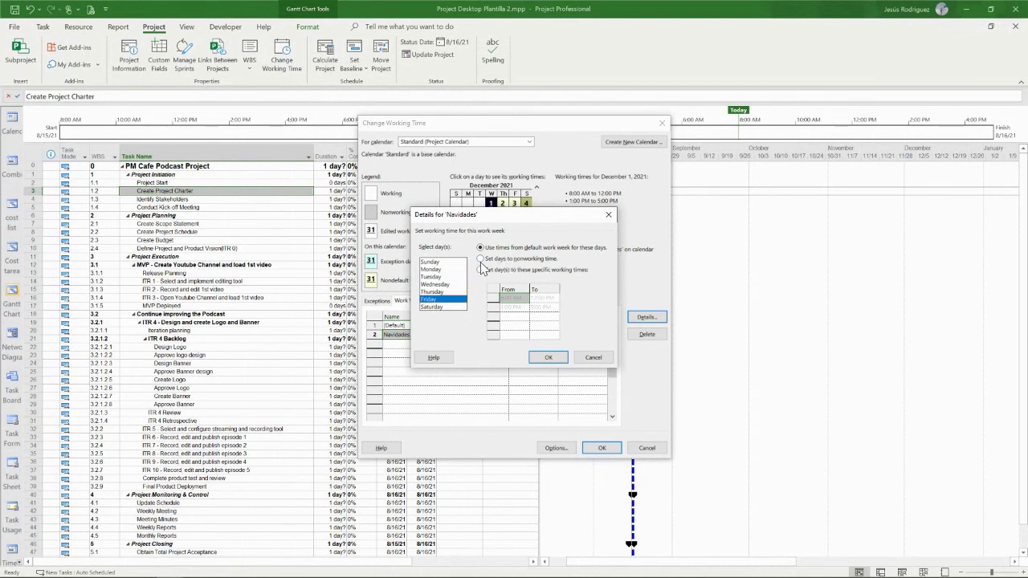
{"action": "left_click", "coordinate": [481, 259]}
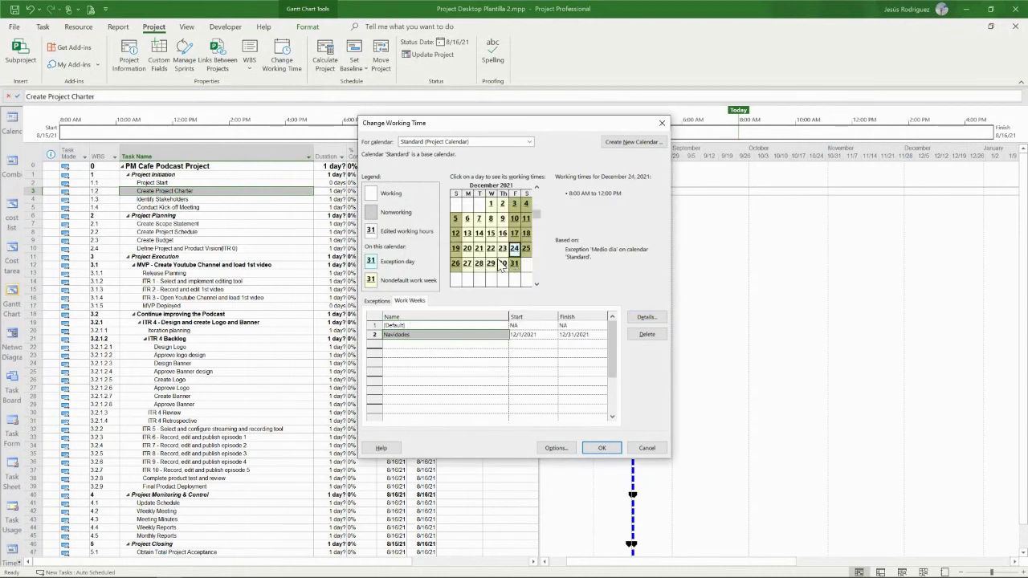
{"action": "left_click", "coordinate": [501, 264]}
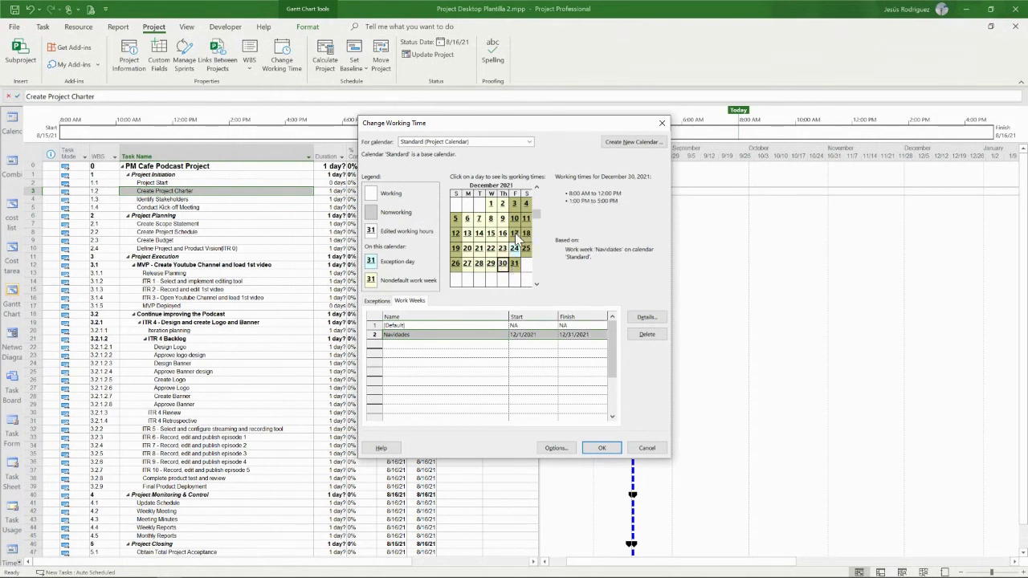
{"action": "left_click", "coordinate": [515, 233]}
{"action": "left_click", "coordinate": [514, 220]}
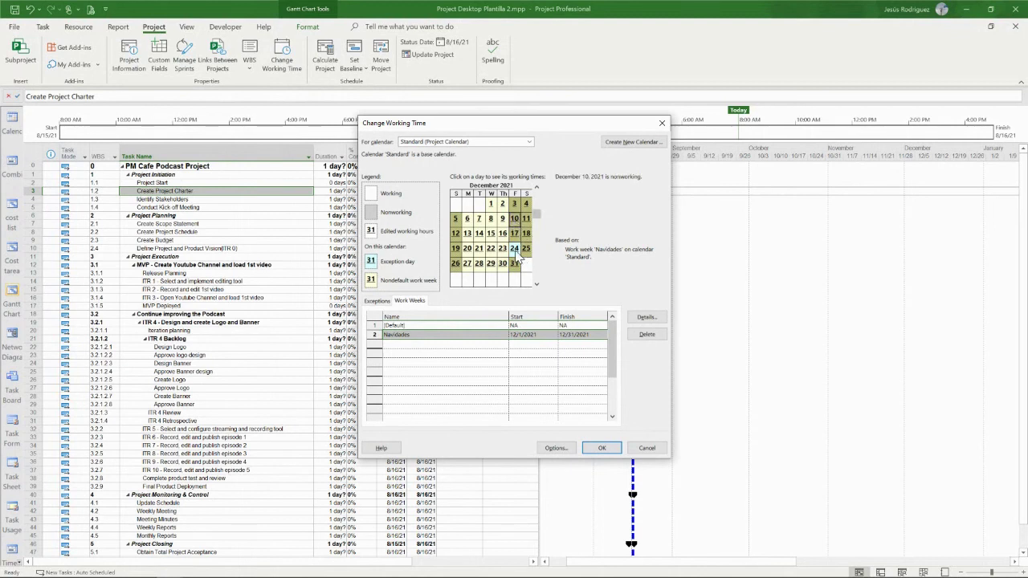
{"action": "left_click", "coordinate": [515, 249]}
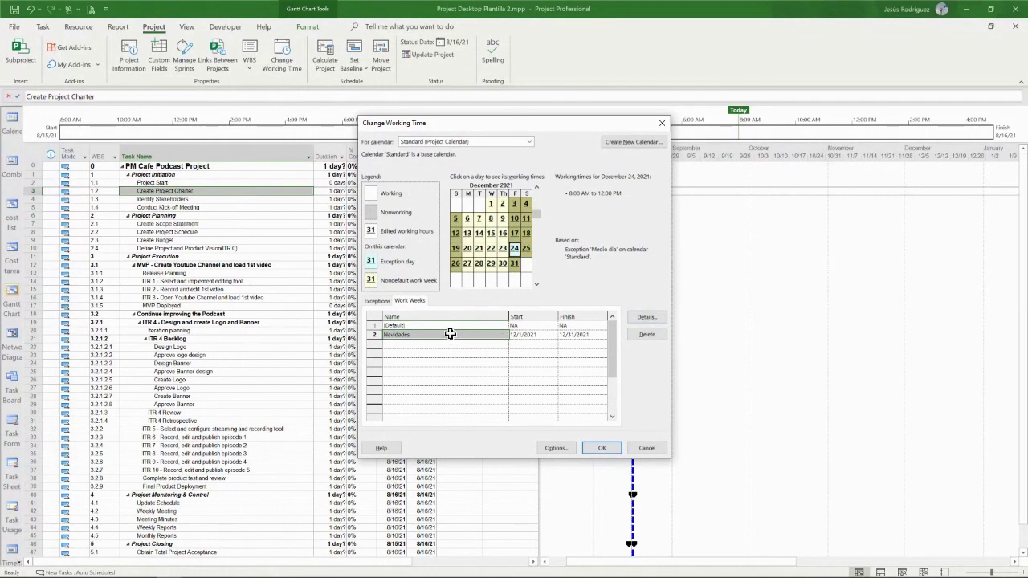
Step: Set both Monday and Friday to nonworking time in the "Navidades" work week and save the calendar changes
{"action": "left_click", "coordinate": [645, 318]}
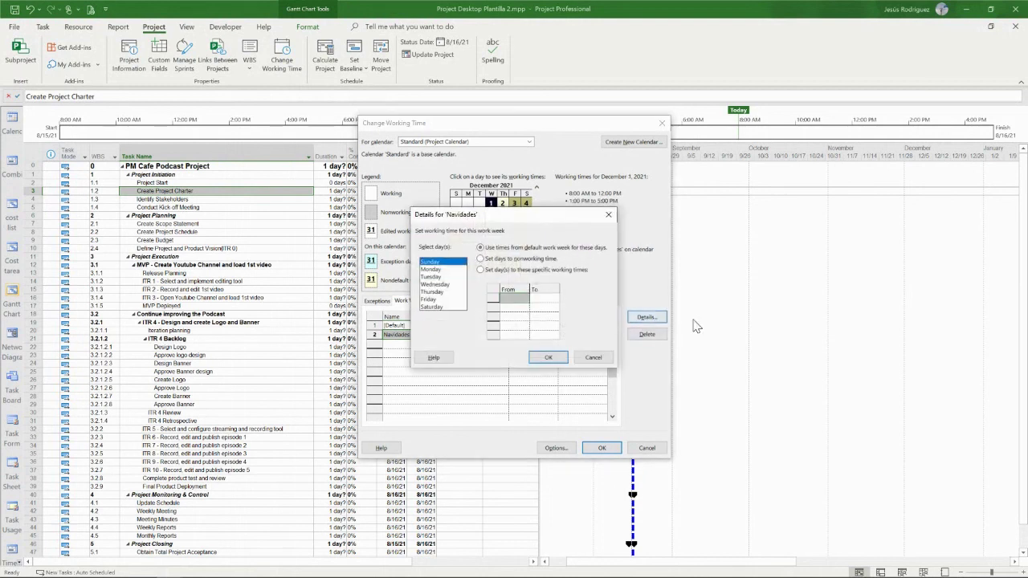
{"action": "left_click", "coordinate": [431, 299]}
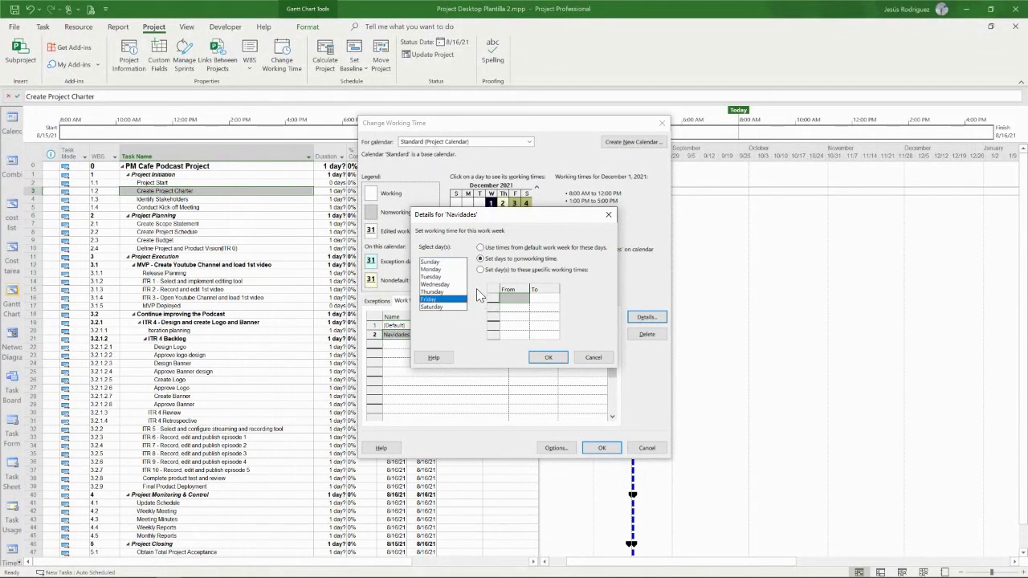
{"action": "left_click", "coordinate": [431, 270], "text": "ctrl"}
{"action": "left_click", "coordinate": [480, 259]}
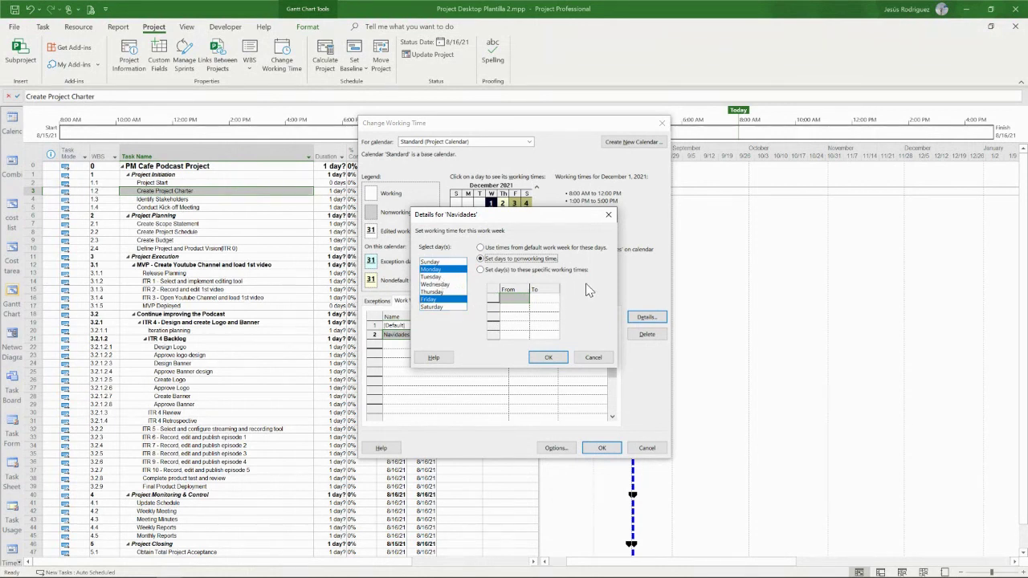
{"action": "left_click", "coordinate": [549, 357]}
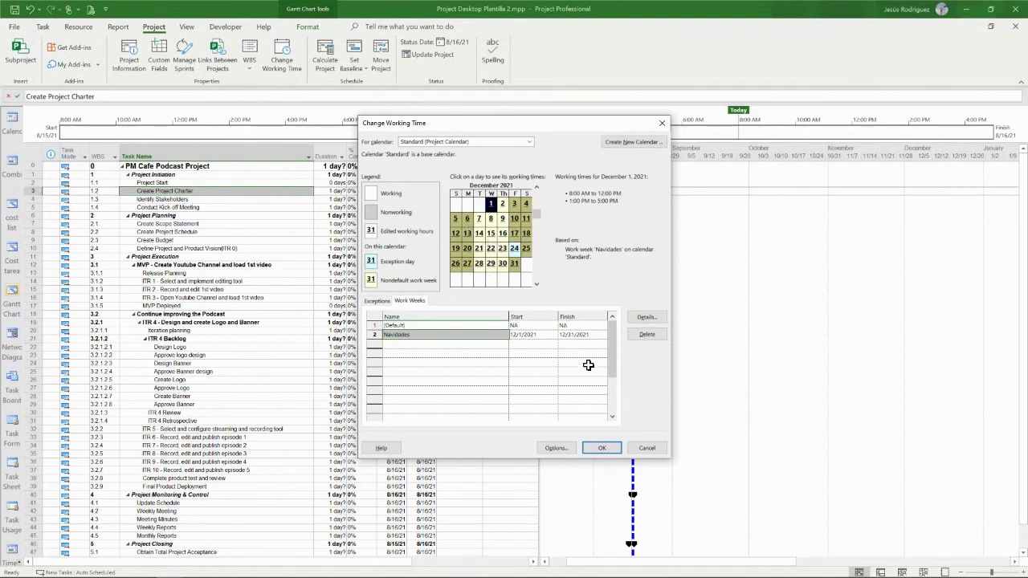
{"action": "left_click", "coordinate": [601, 448]}
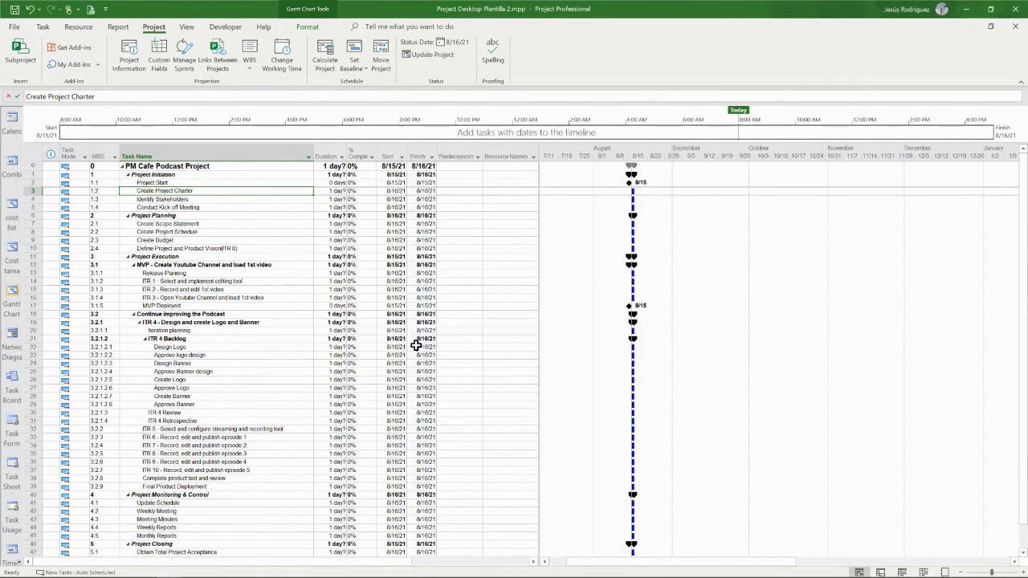